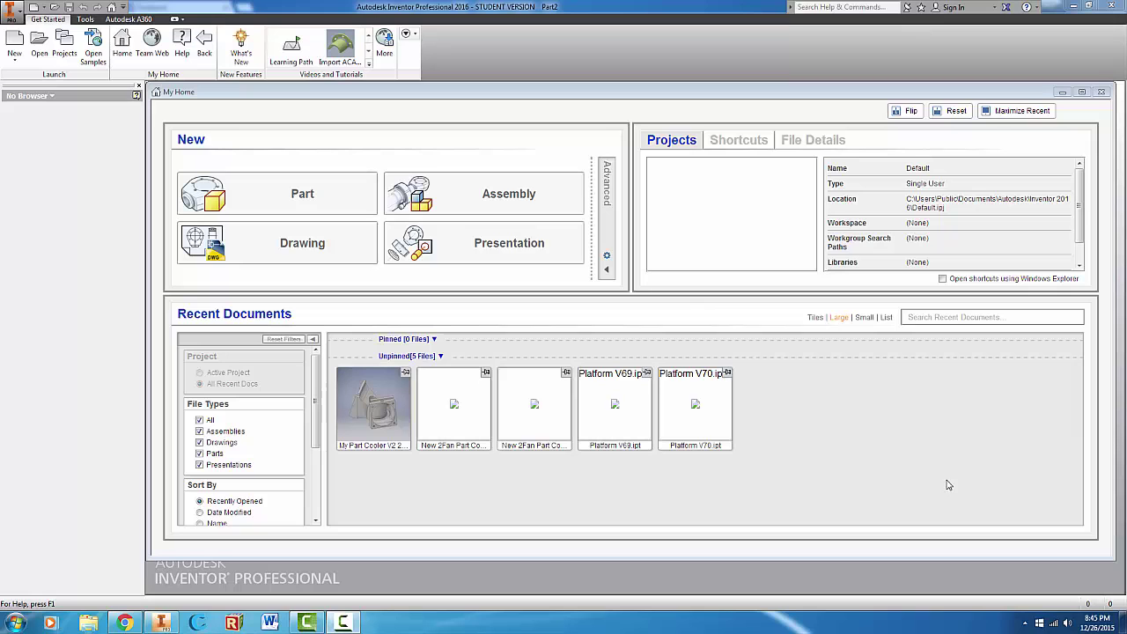
Create a new part, Part3, from the metric Standard (mm).ipt template
left_click(17, 43)
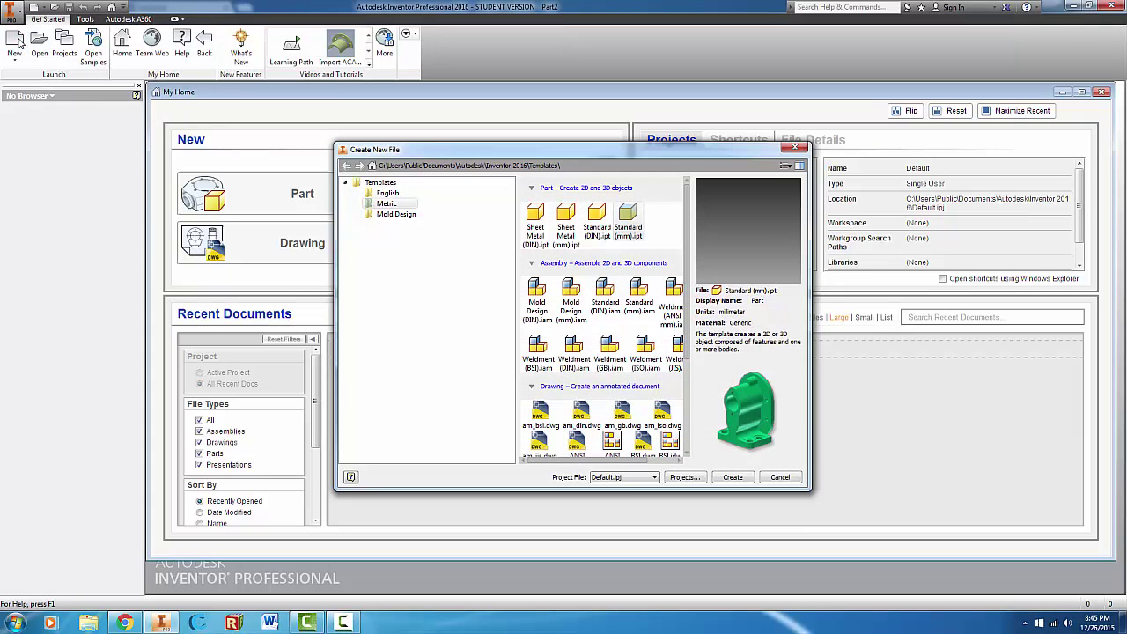
left_click(409, 204)
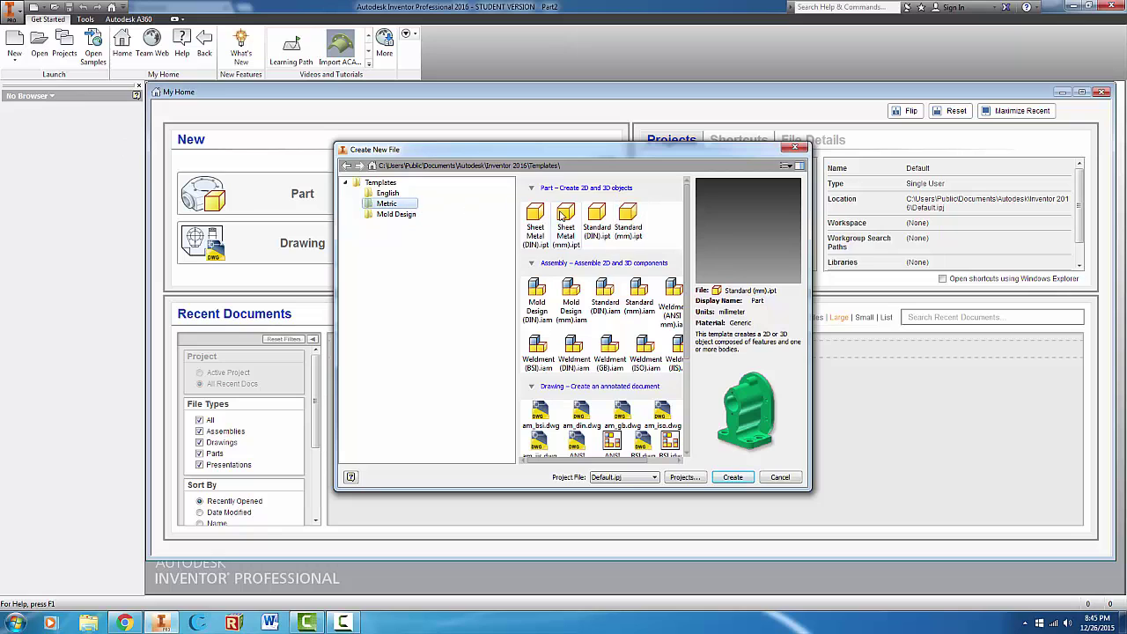
double_click(629, 215)
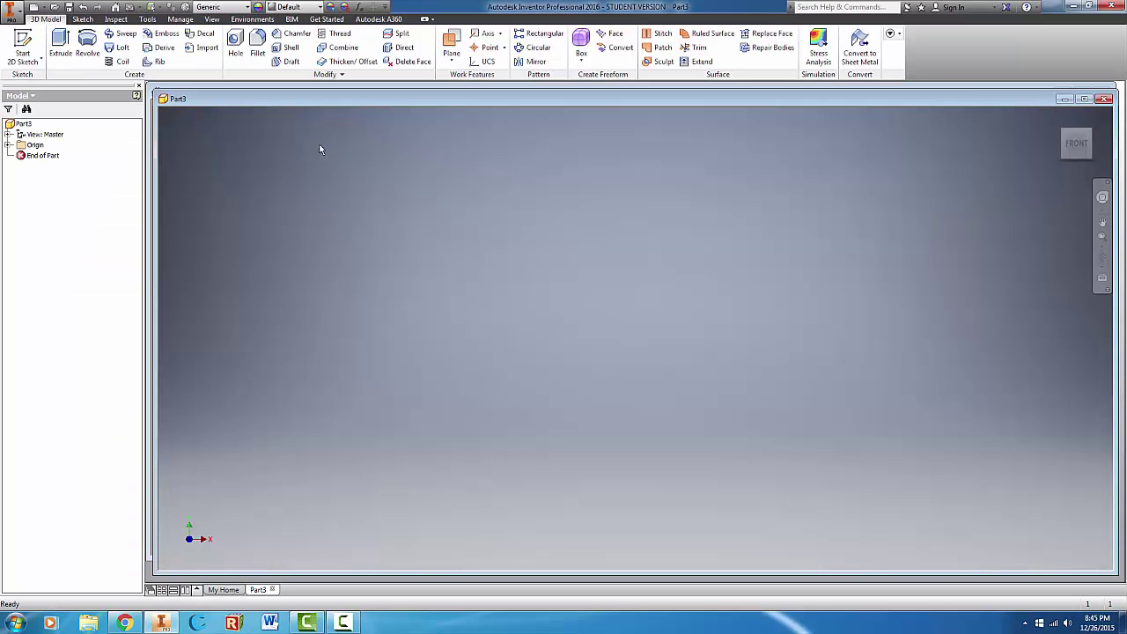
Start Sketch1 on the XY plane and pan so the origin sits upper left
left_click(25, 44)
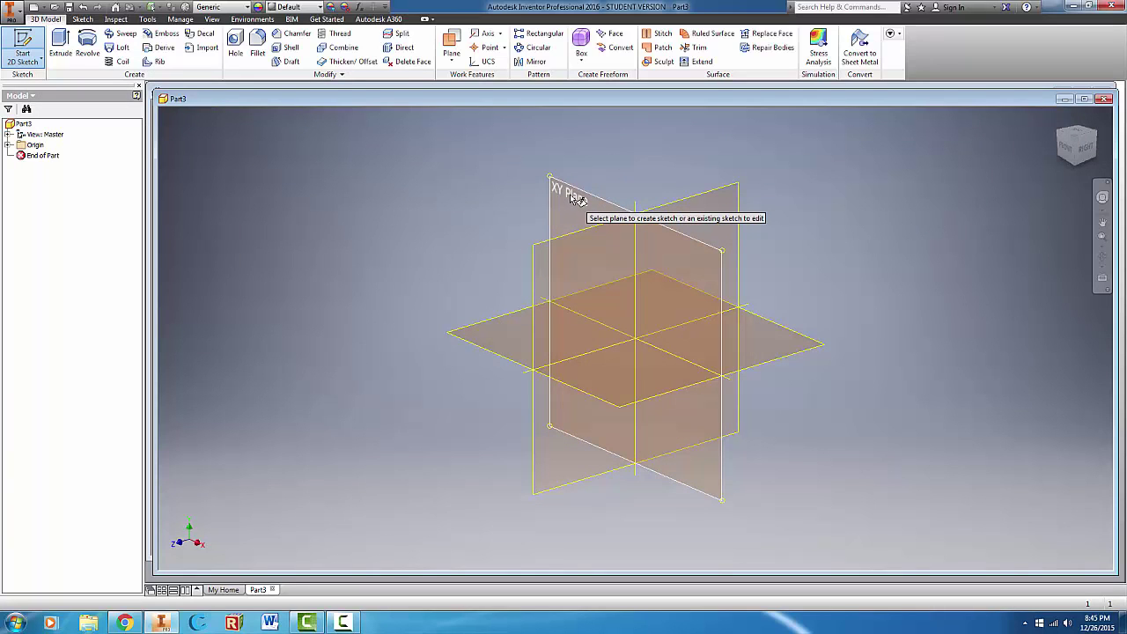
left_click(574, 198)
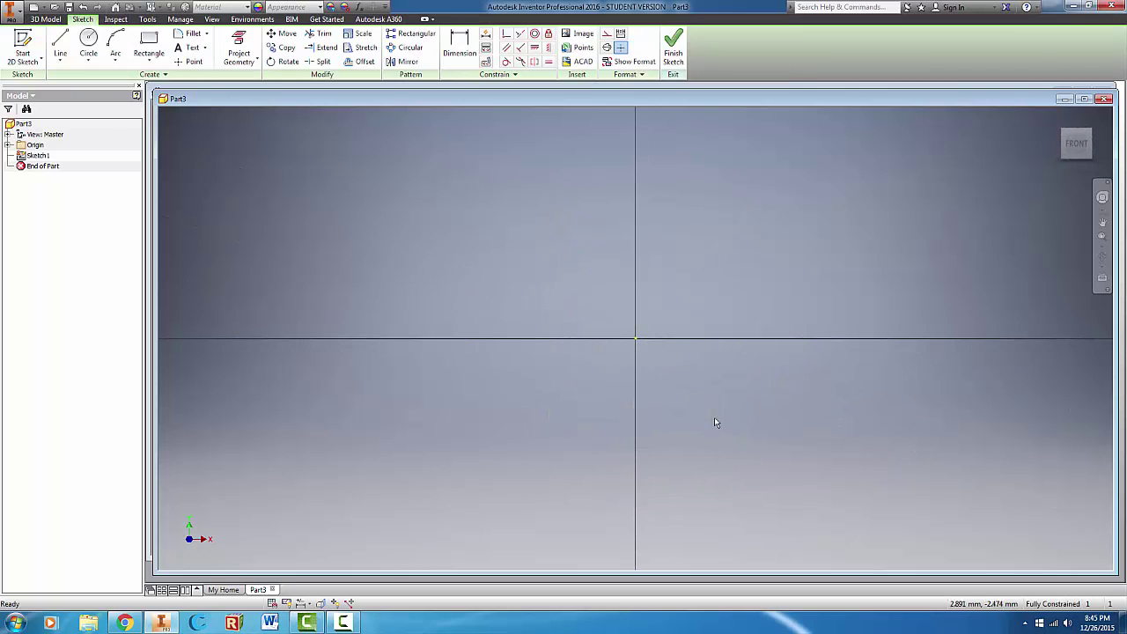
mouse_move(714, 418)
middle_mouse_down()
mouse_move(531, 385)
mouse_move(305, 272)
middle_mouse_up()
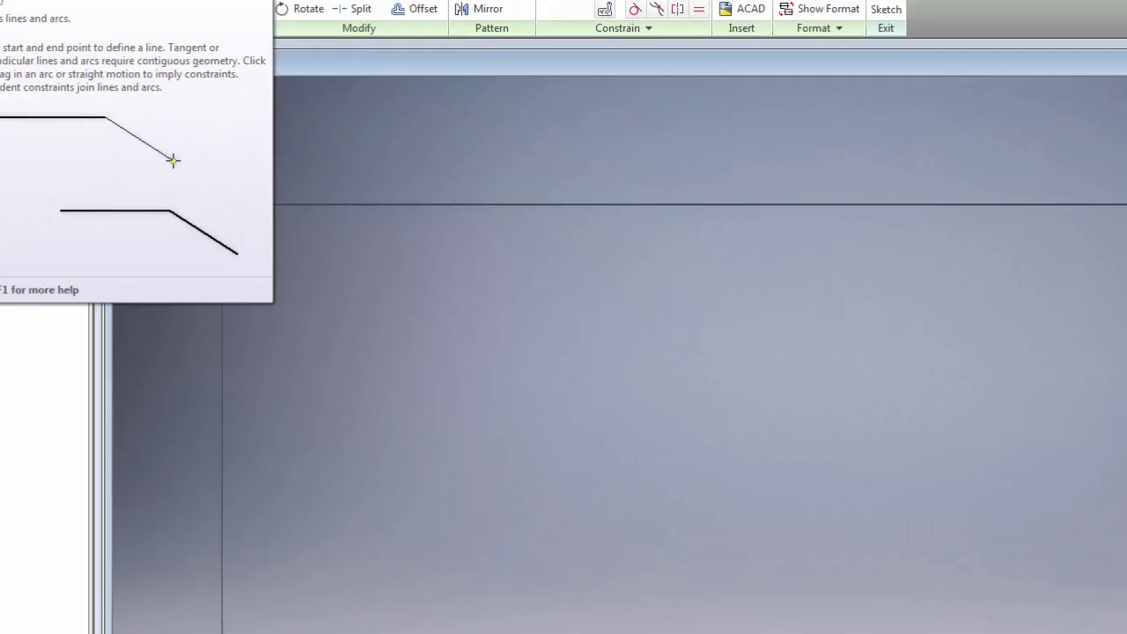
Draw a 4 mm horizontal line starting at the origin
left_click(59, 39)
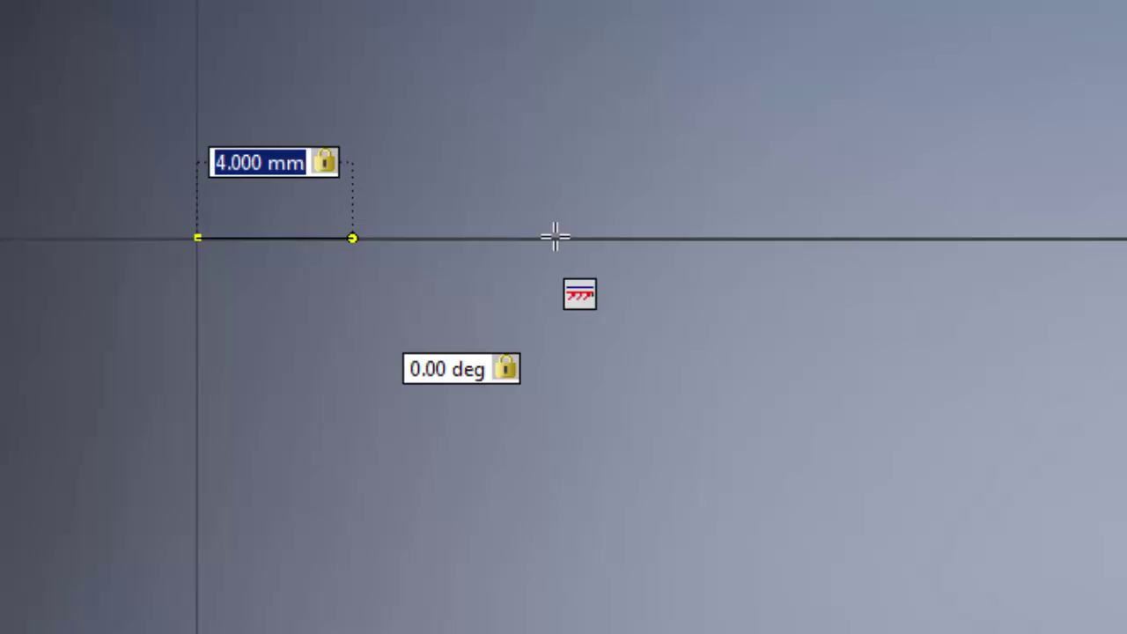
key("Return")
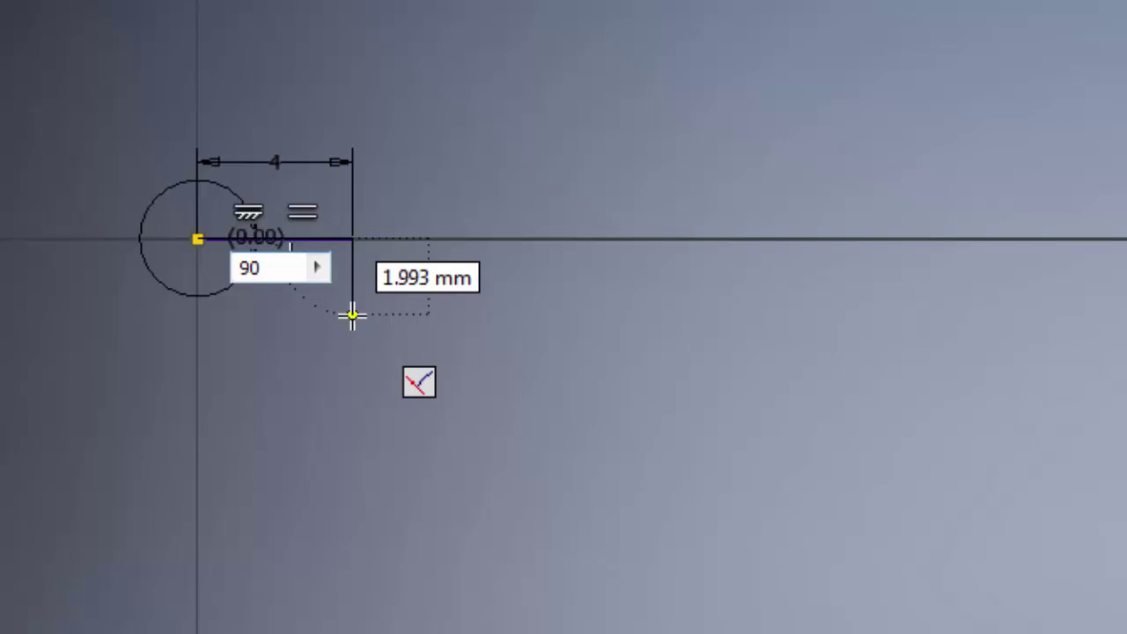
Continue the profile with a 1.5 mm vertical drop at 90 degrees
key("Tab")
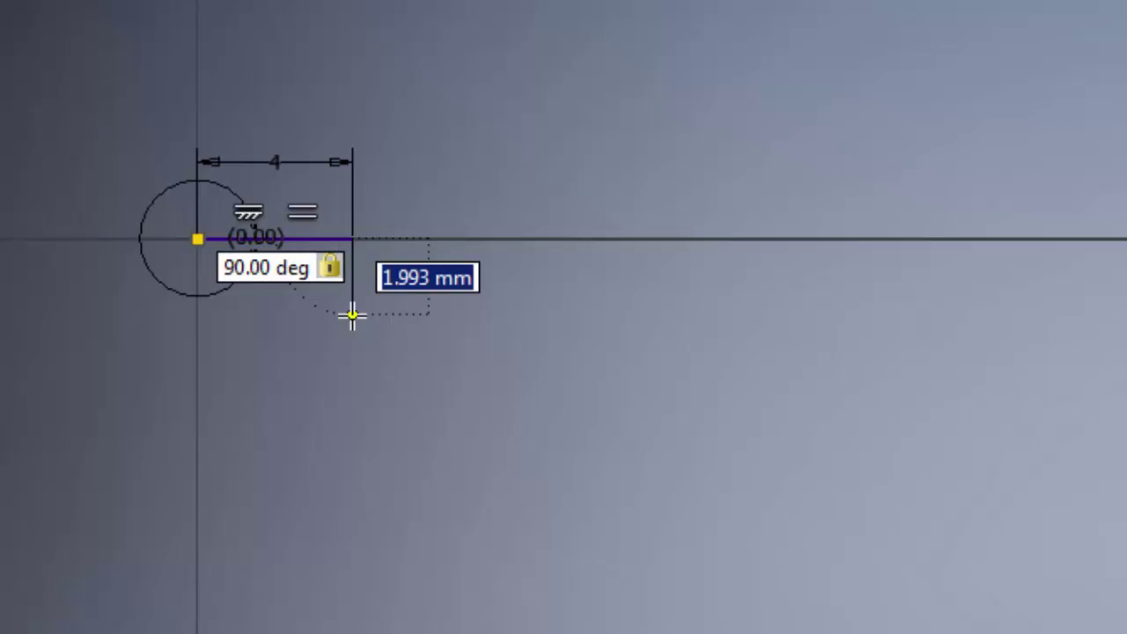
type("1.5")
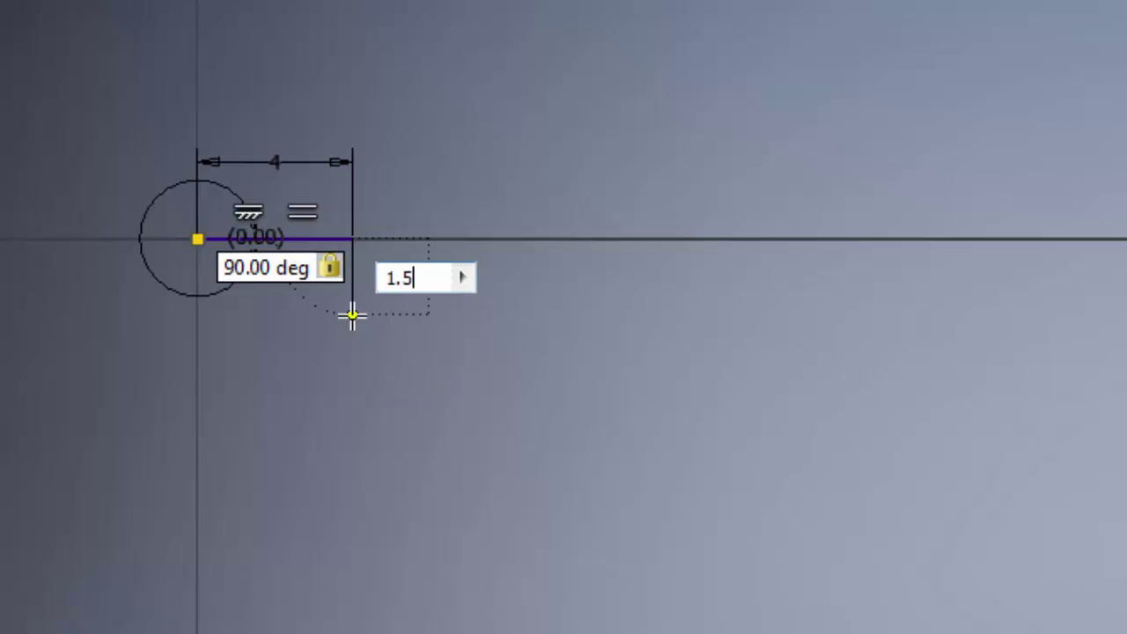
key("Return")
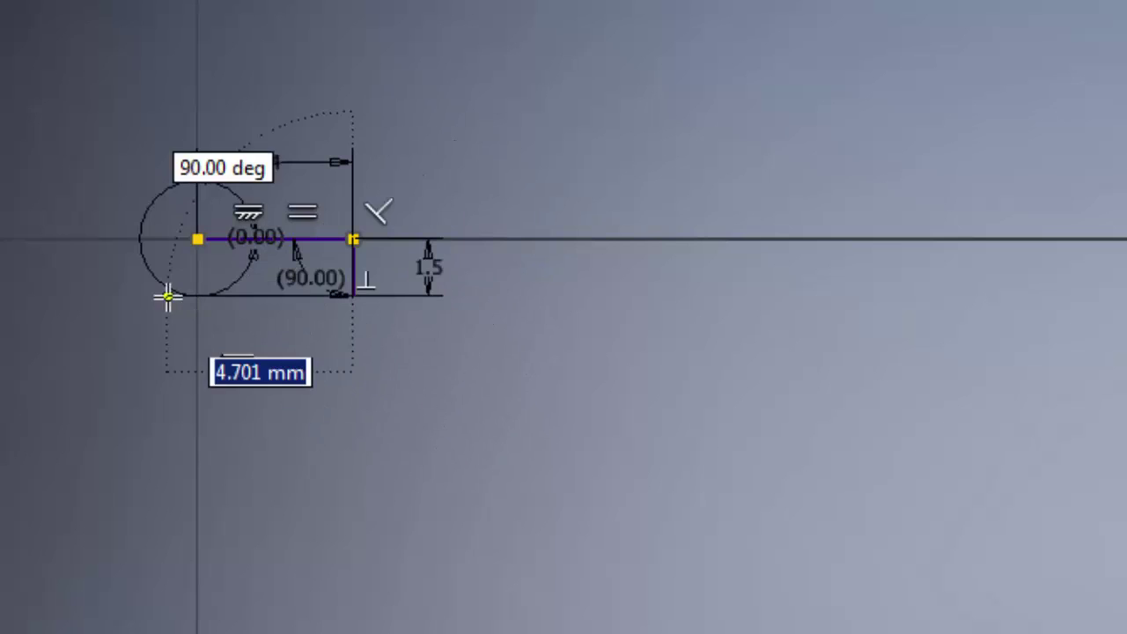
Add a short horizontal segment back toward the left
scroll(241, 290, "up", 2)
scroll(247, 289, "up", 2)
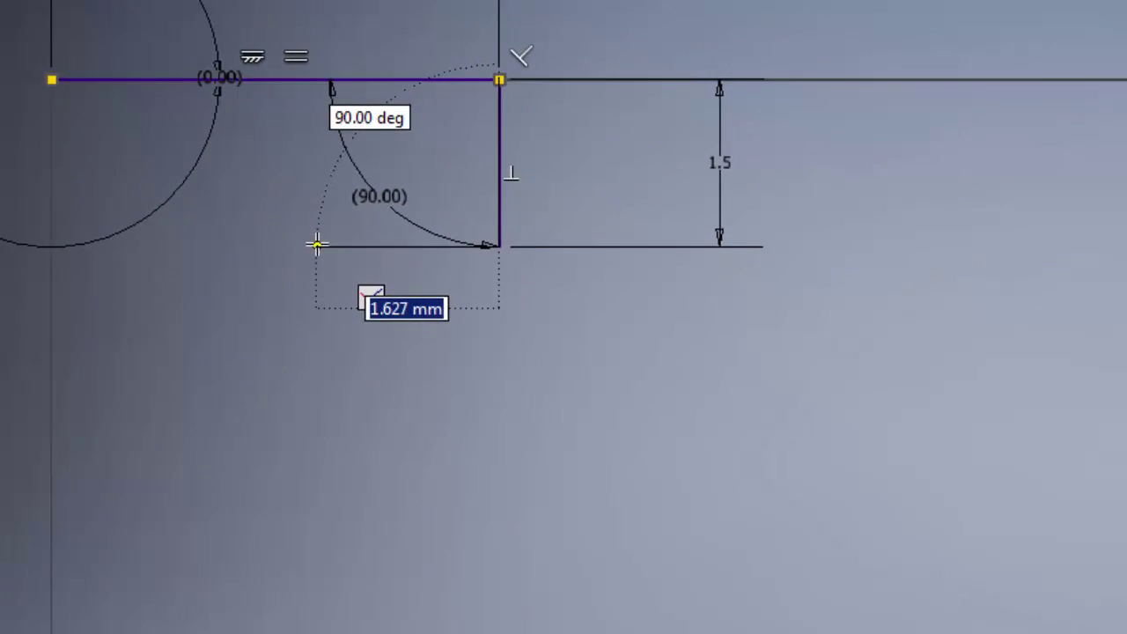
left_click(317, 245)
scroll(326, 347, "down", 2)
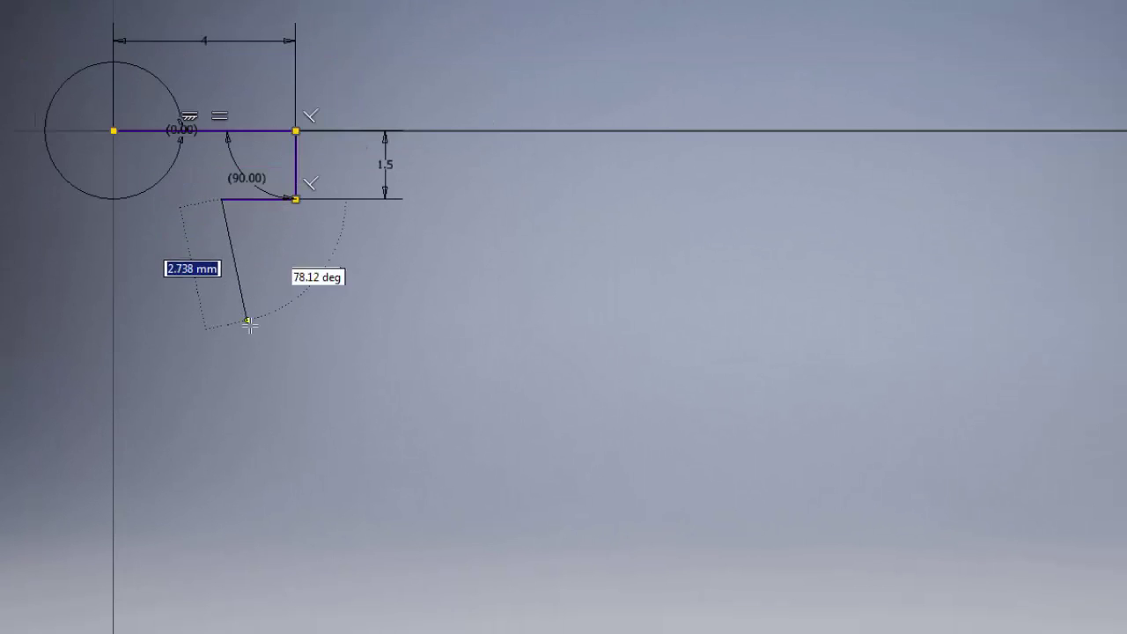
scroll(244, 342, "down", 2)
middle_click_drag(219, 396, 174, 235)
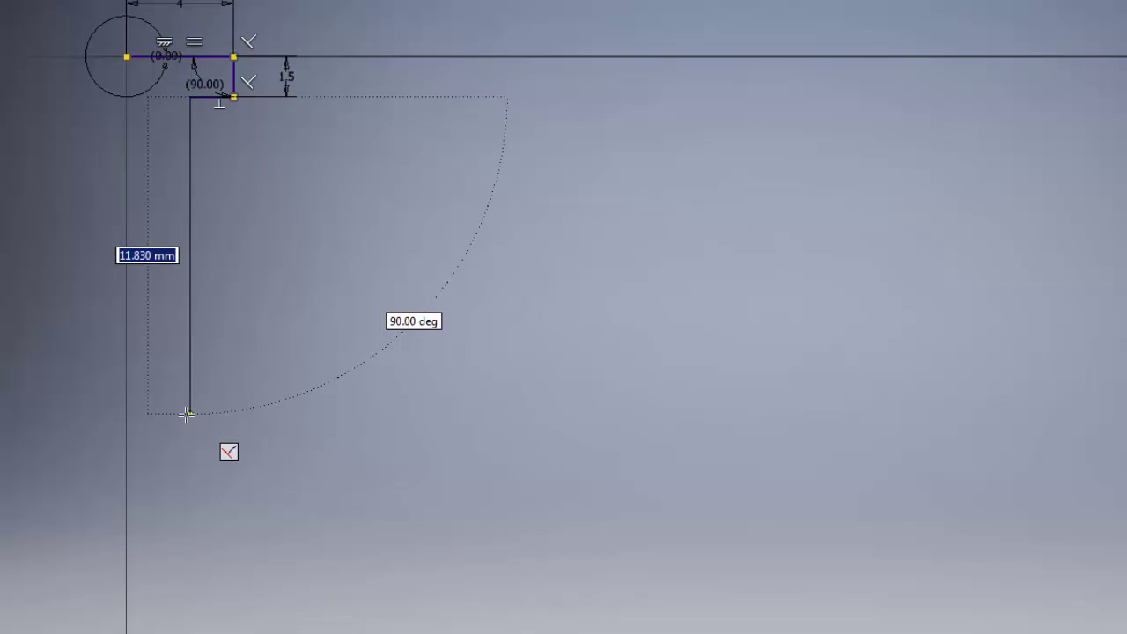
Draw a long vertical line downward locked at 90 degrees
key("Tab")
type("90")
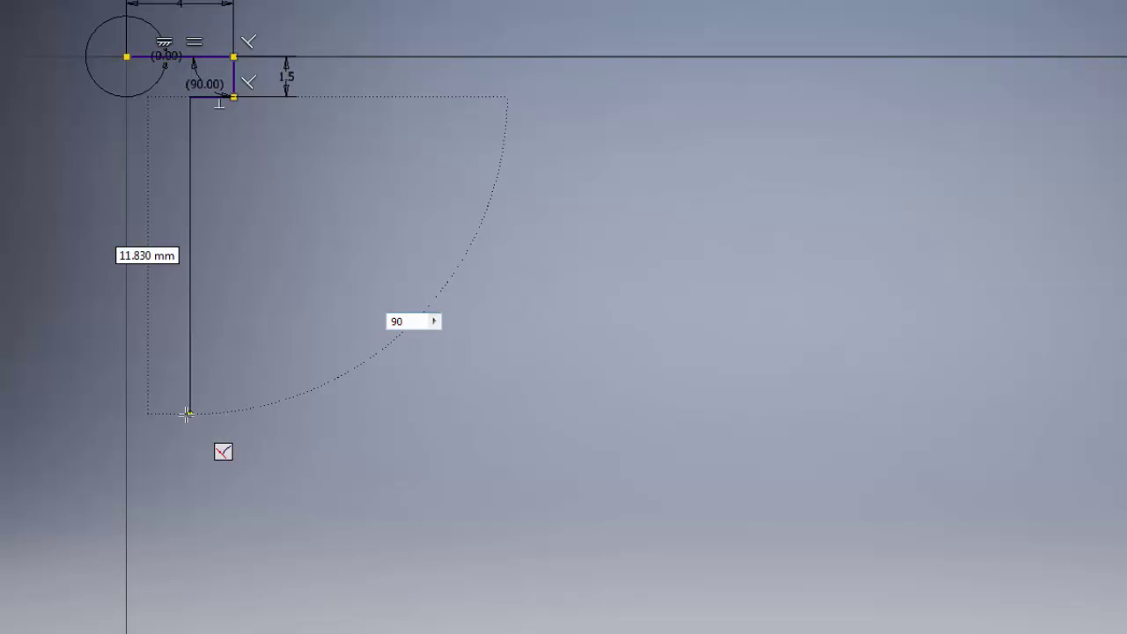
key("Tab")
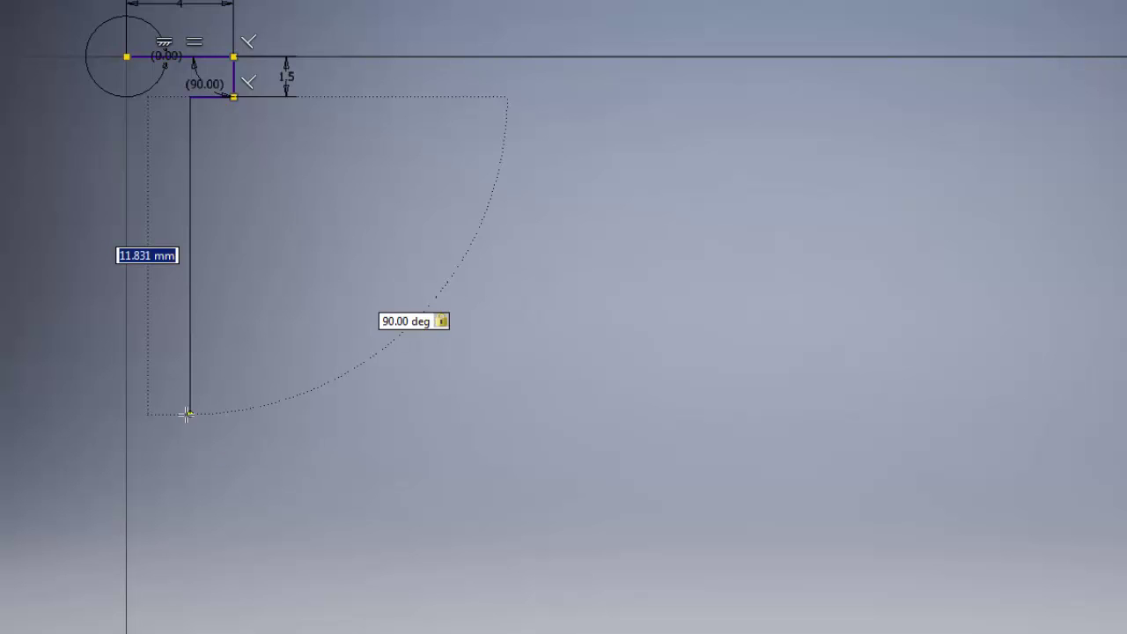
key("Return")
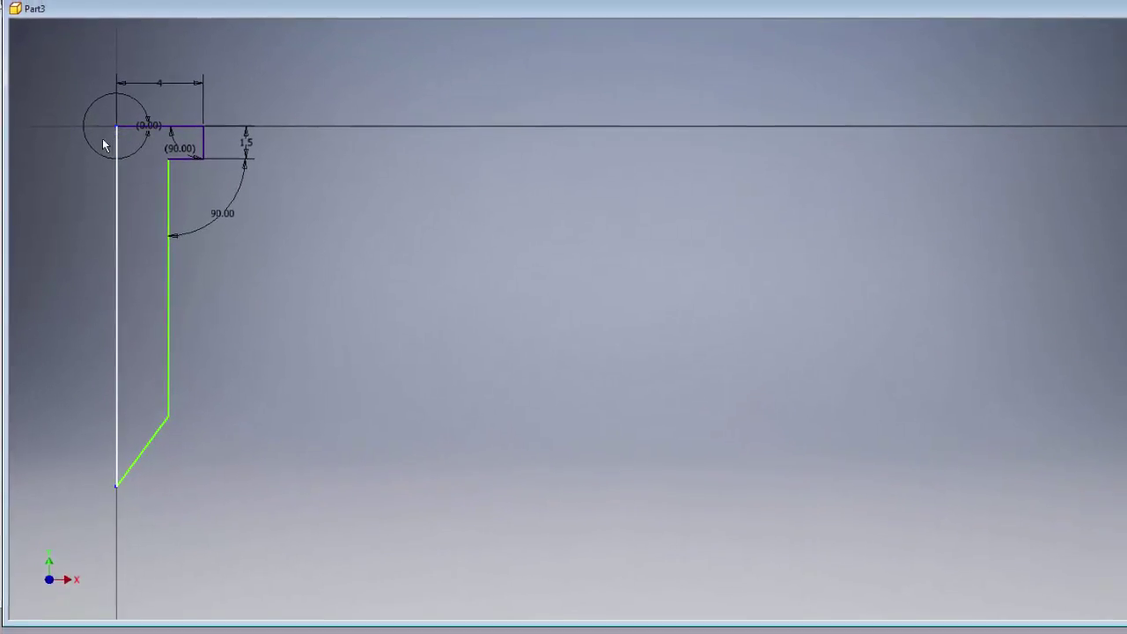
Dimension the vertical axis line to a 75 mm overall length
left_click(106, 139)
left_click(73, 194)
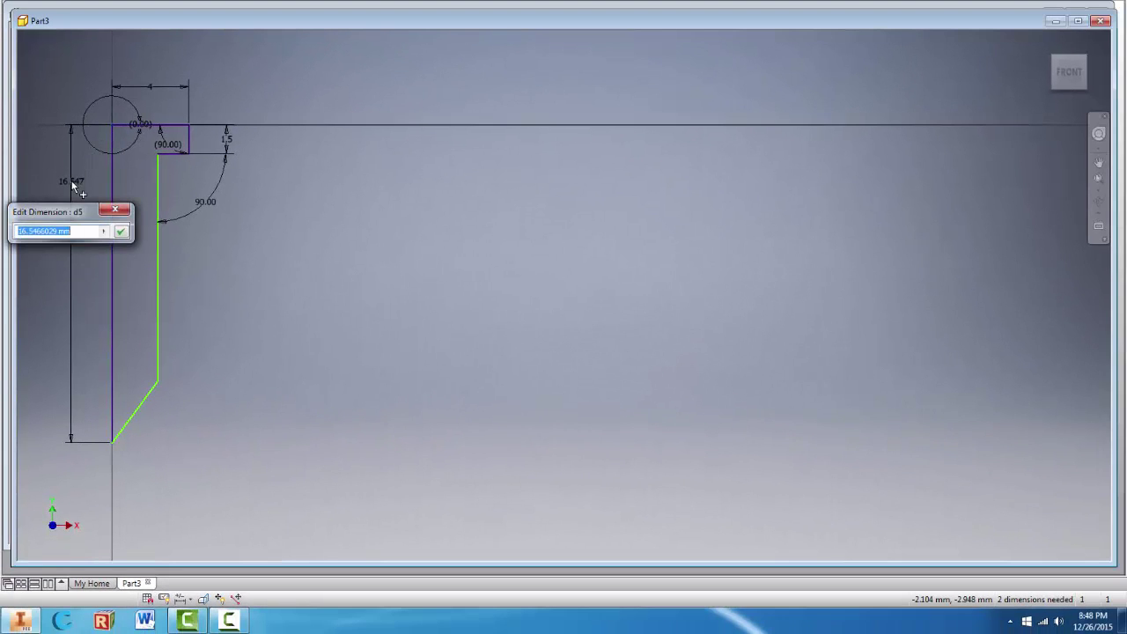
type("75")
key("Return")
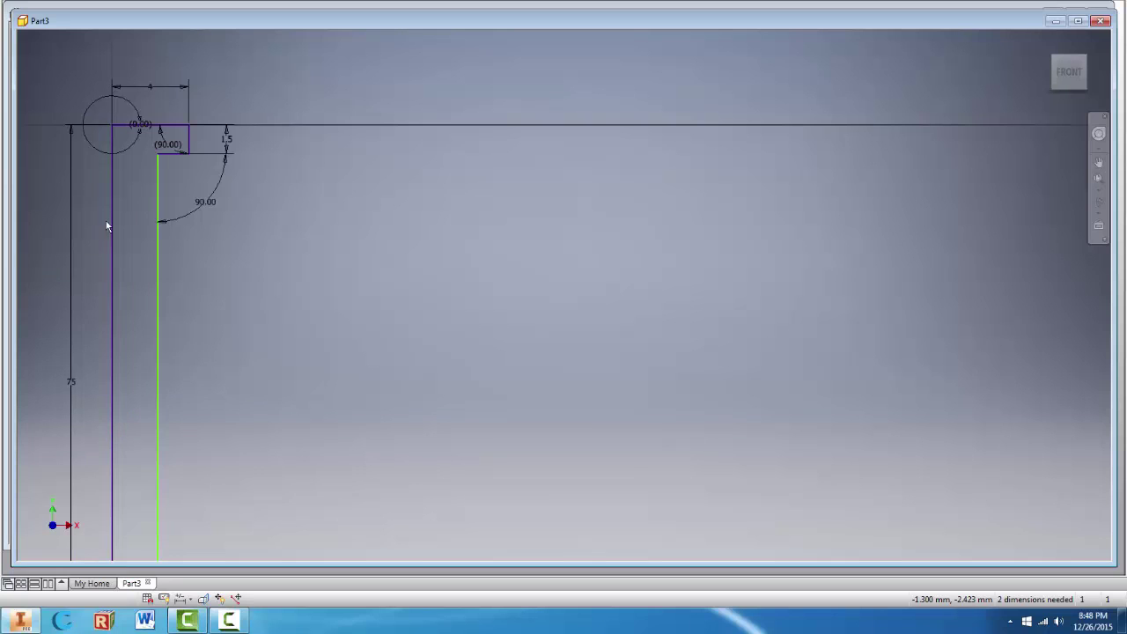
scroll(111, 229, "down", 3)
scroll(171, 241, "down", 4)
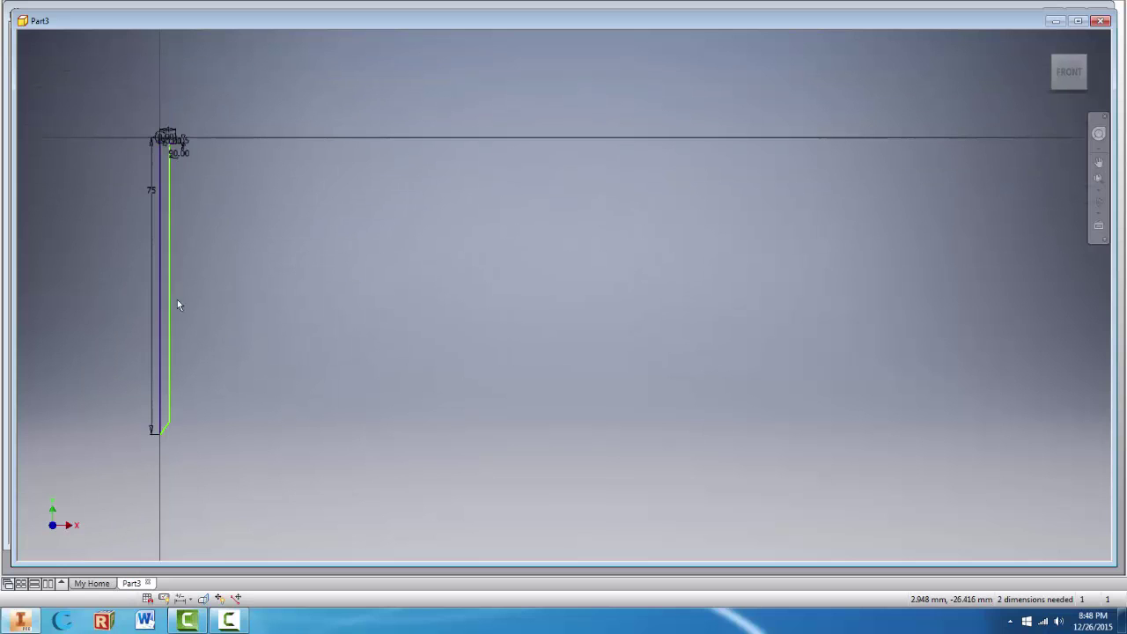
Dimension the shank width from the axis line at 1.5 mm
scroll(155, 152, "up", 5)
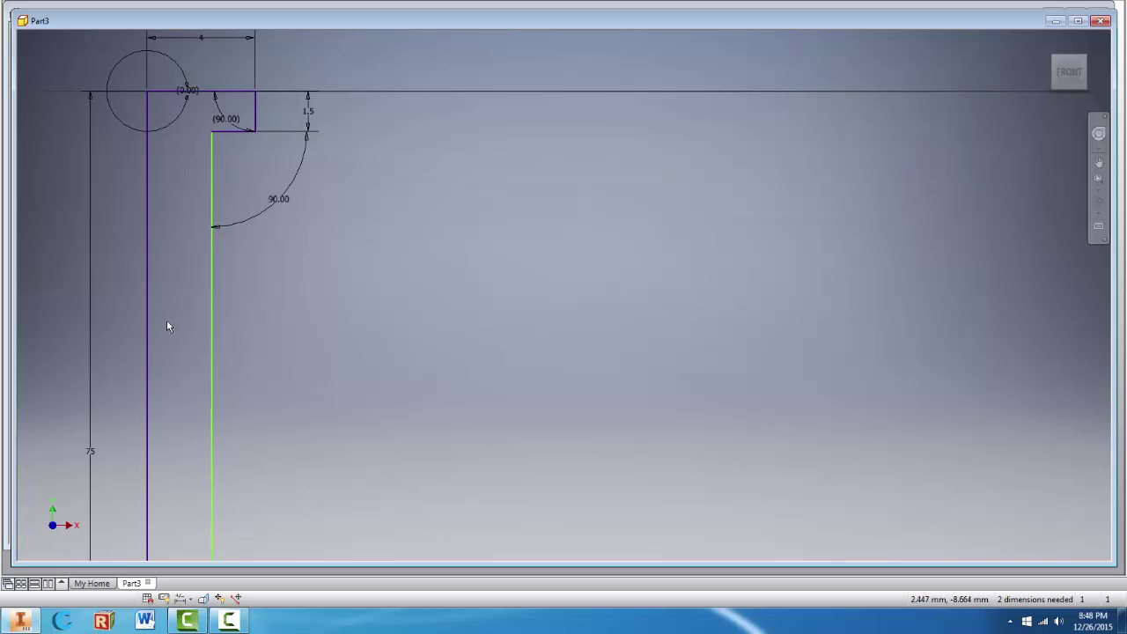
scroll(206, 331, "up", 1)
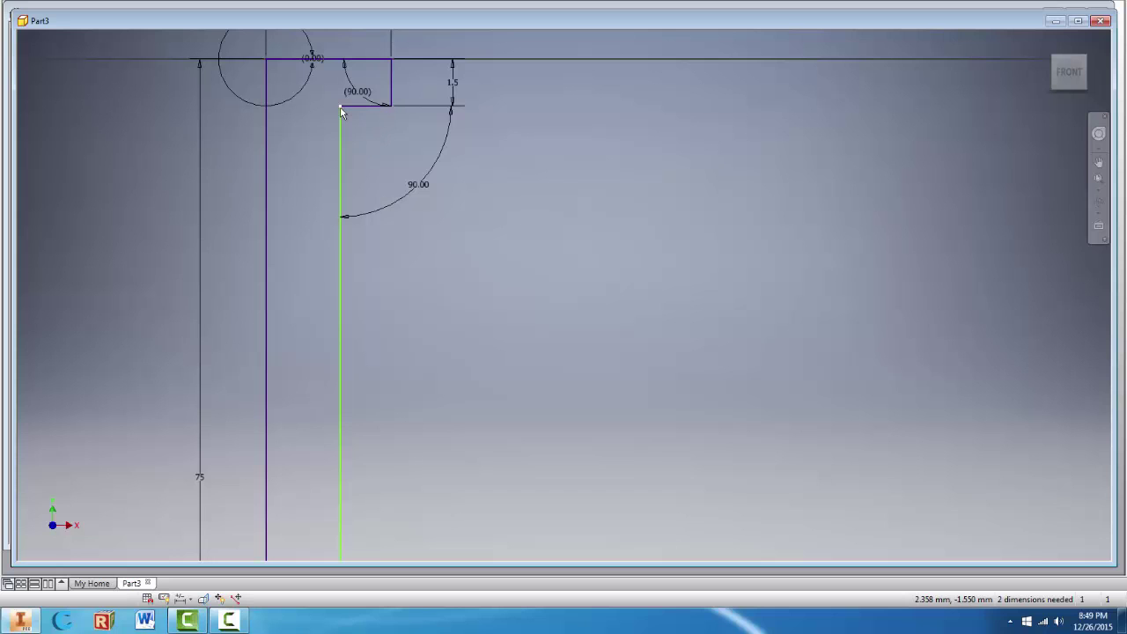
left_click(266, 180)
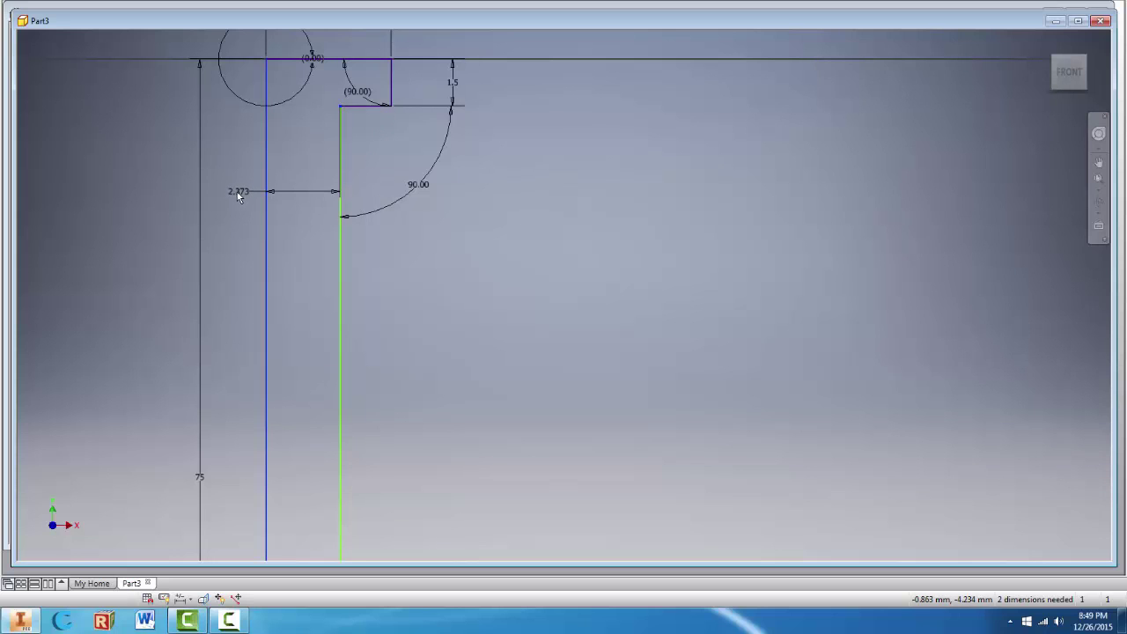
left_click(236, 196)
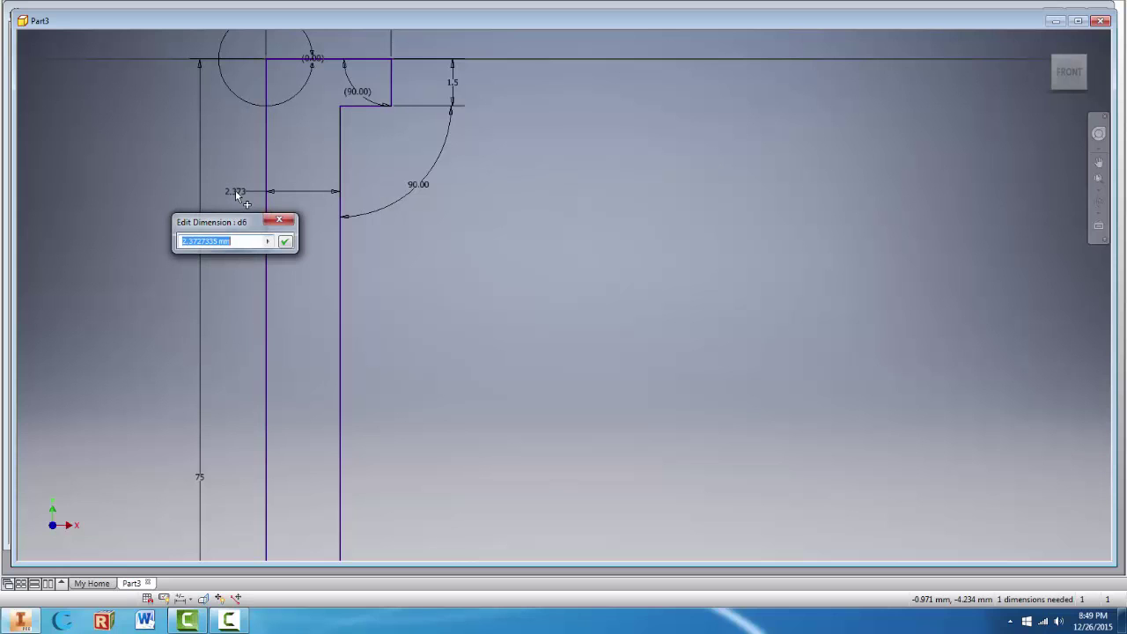
type("1.5")
key("Return")
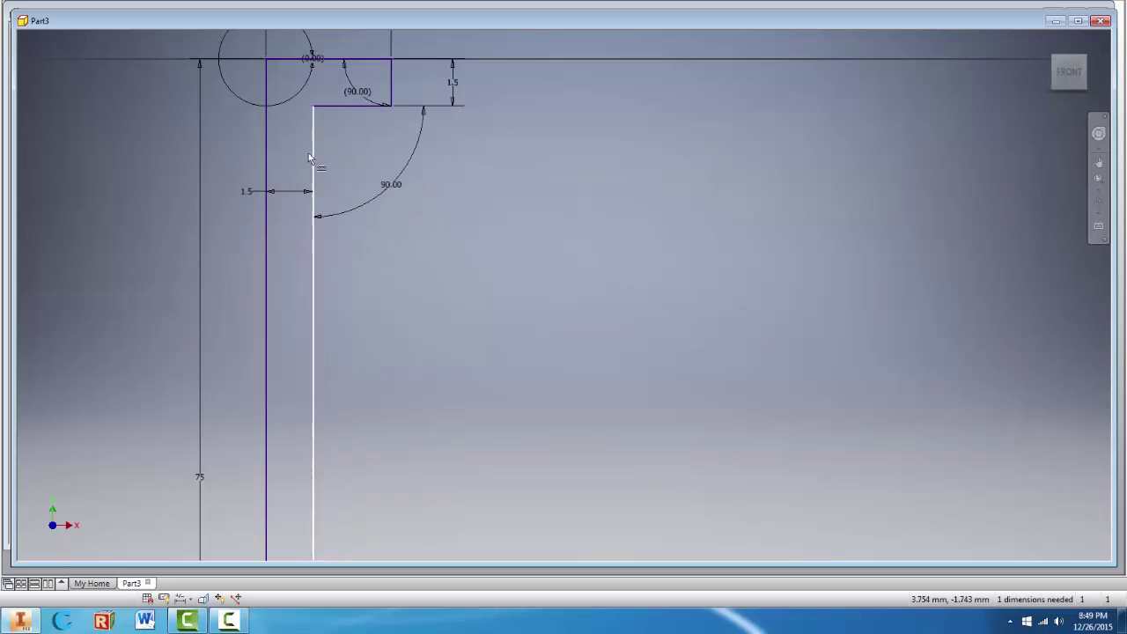
scroll(365, 296, "down", 2)
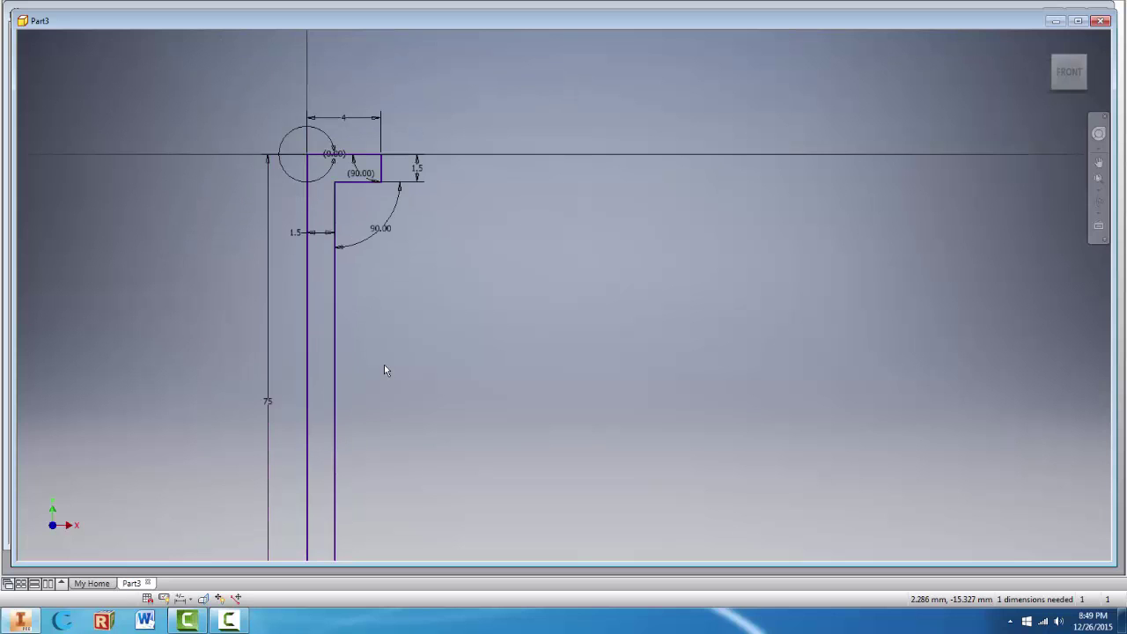
scroll(384, 370, "down", 2)
mouse_move(393, 407)
middle_mouse_down()
mouse_move(355, 328)
mouse_move(281, 229)
mouse_move(285, 172)
middle_mouse_up()
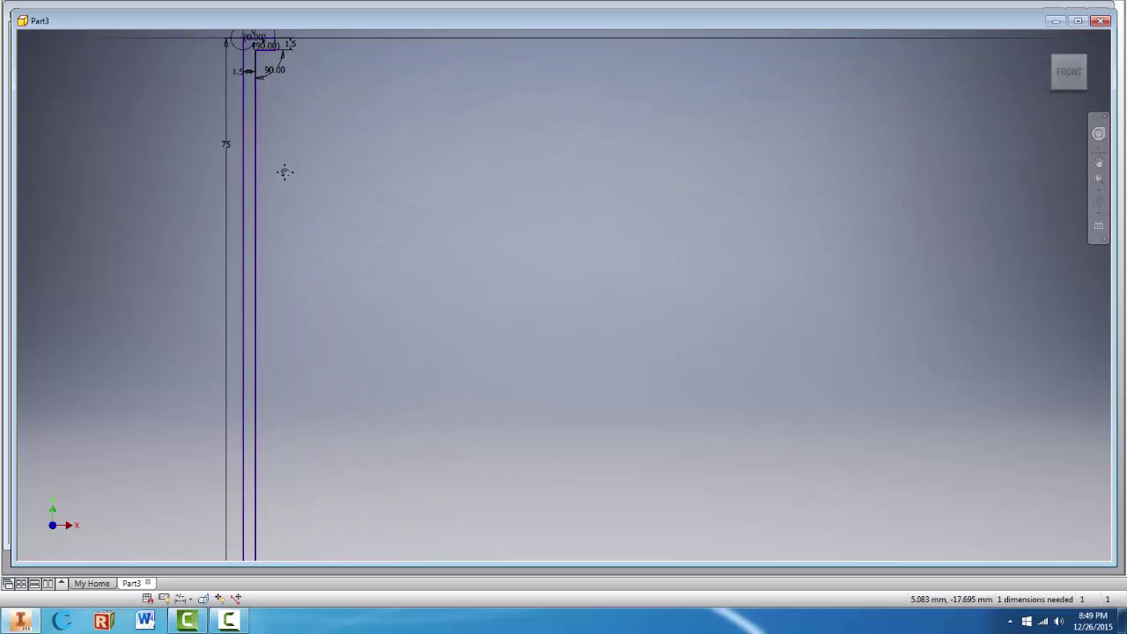
Give the tapered tip a 5 mm height dimension, fully constraining Sketch1
scroll(282, 206, "down", 2)
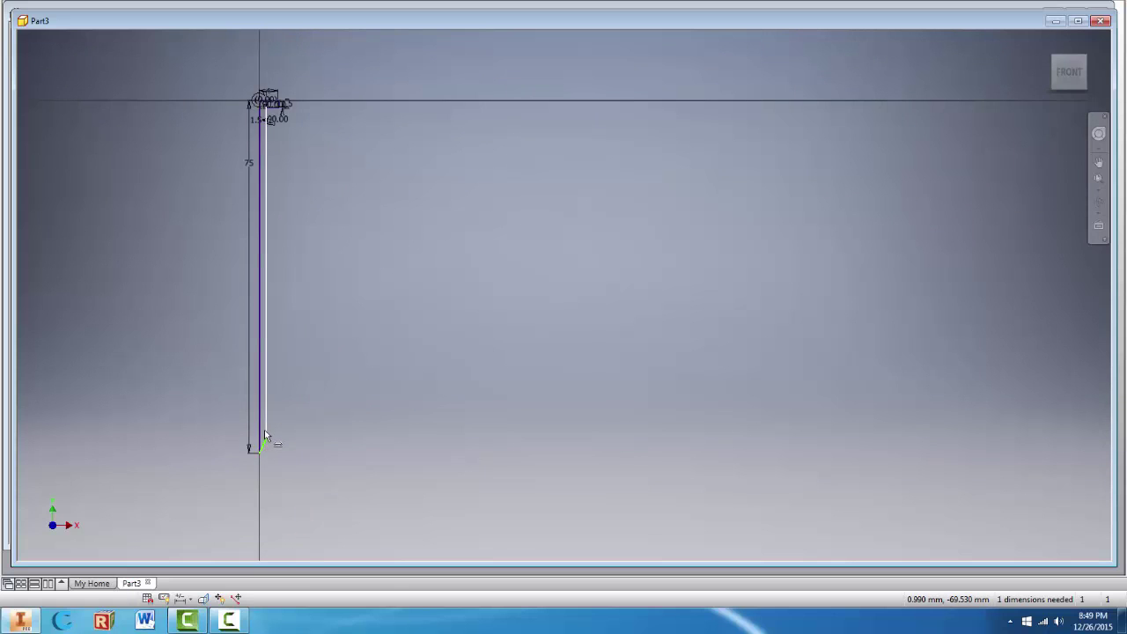
scroll(265, 435, "up", 5)
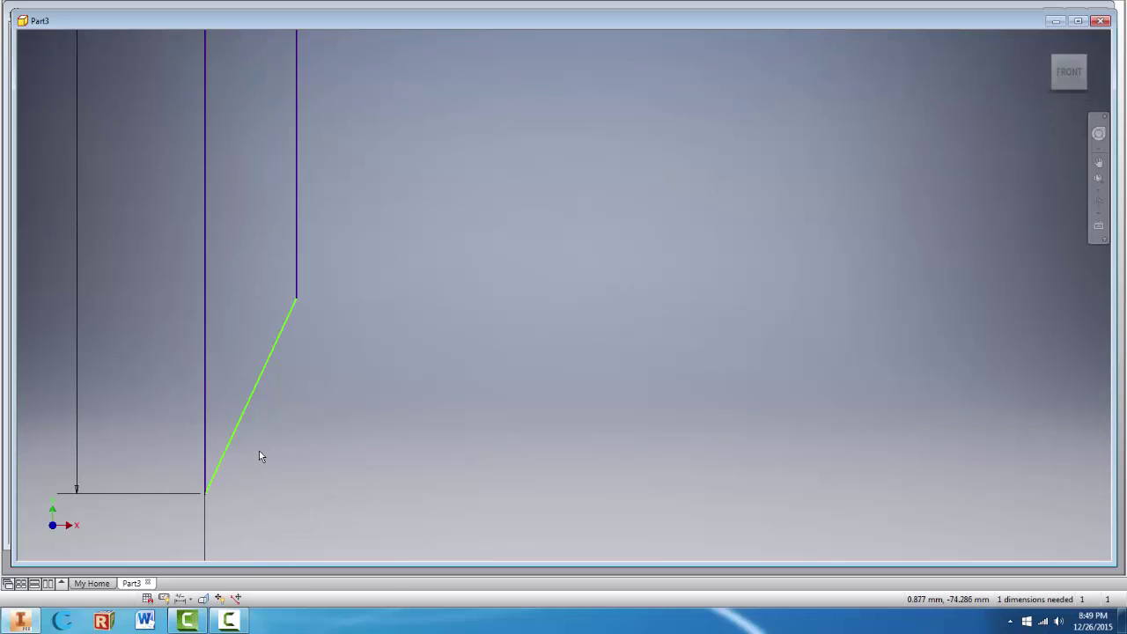
mouse_move(208, 500)
left_click(247, 404)
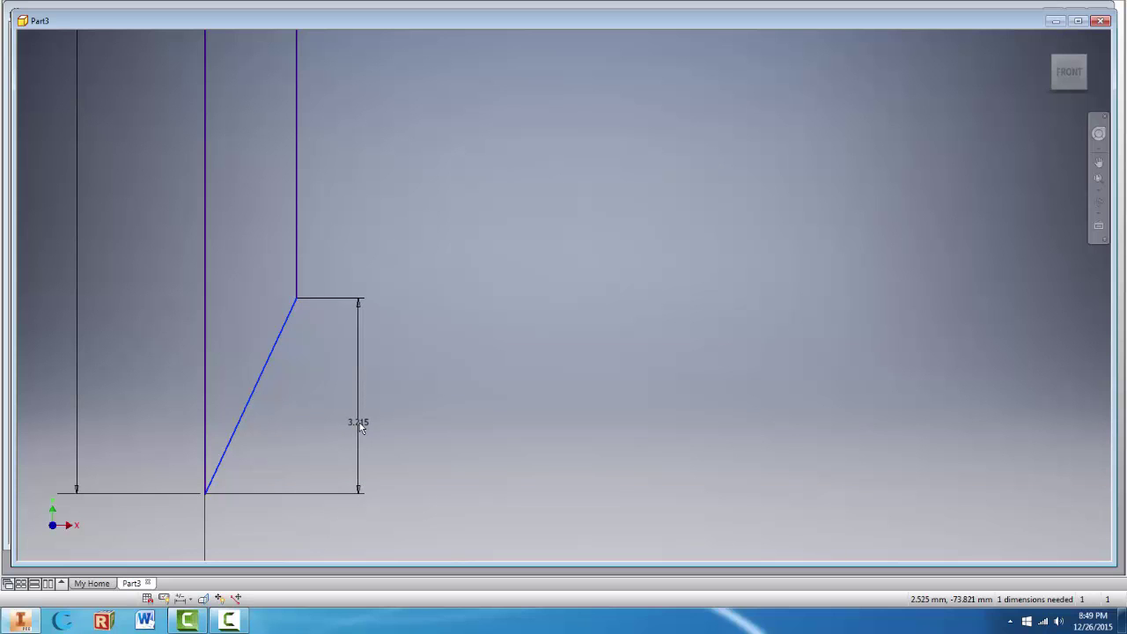
left_click(360, 422)
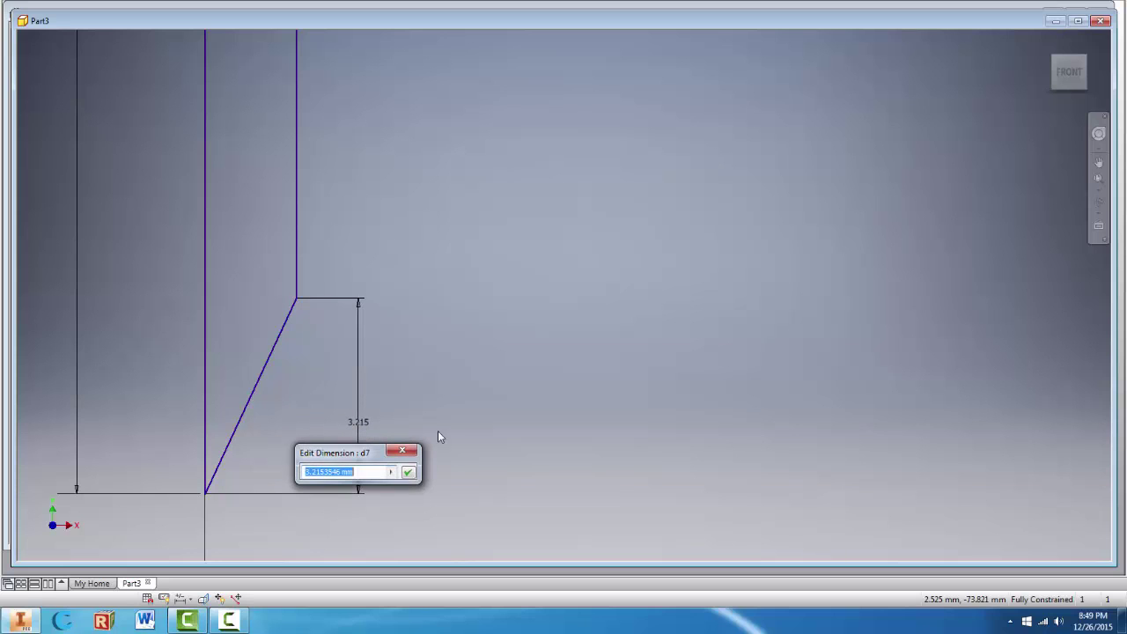
type("5")
key("Return")
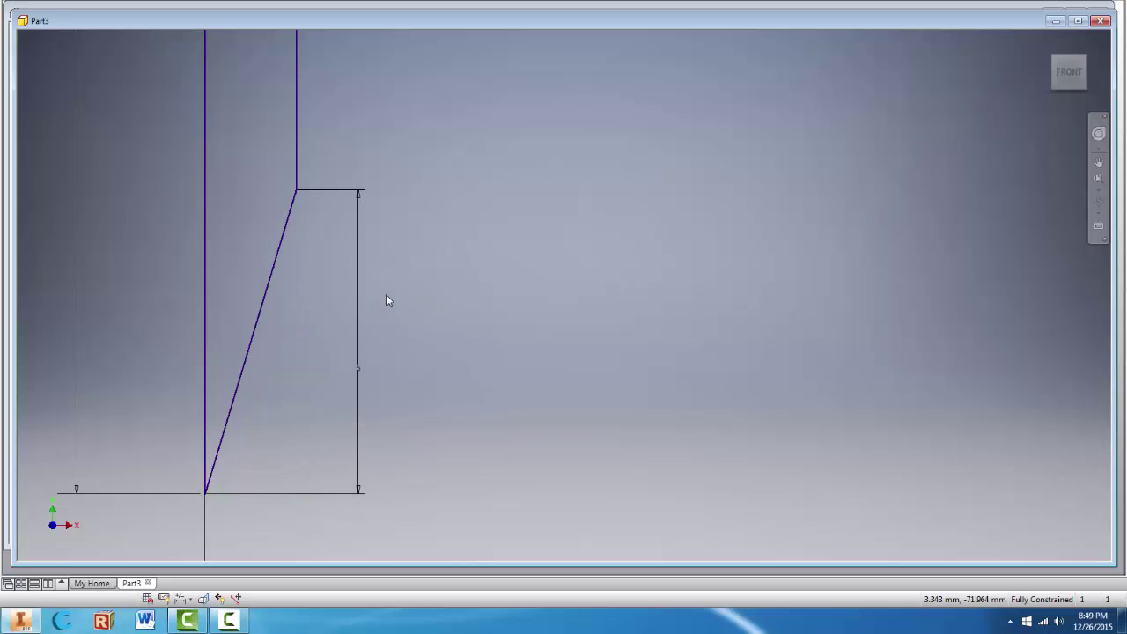
scroll(366, 187, "up", 10)
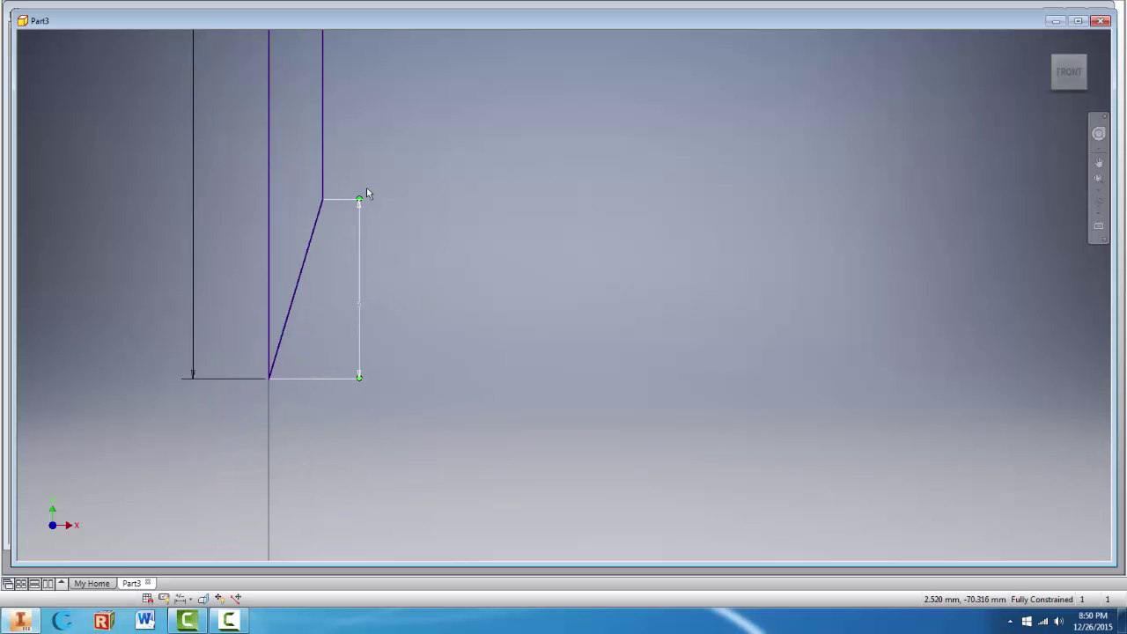
mouse_move(386, 134)
middle_mouse_down()
mouse_move(342, 322)
mouse_move(373, 244)
mouse_move(355, 254)
mouse_move(343, 297)
middle_mouse_up()
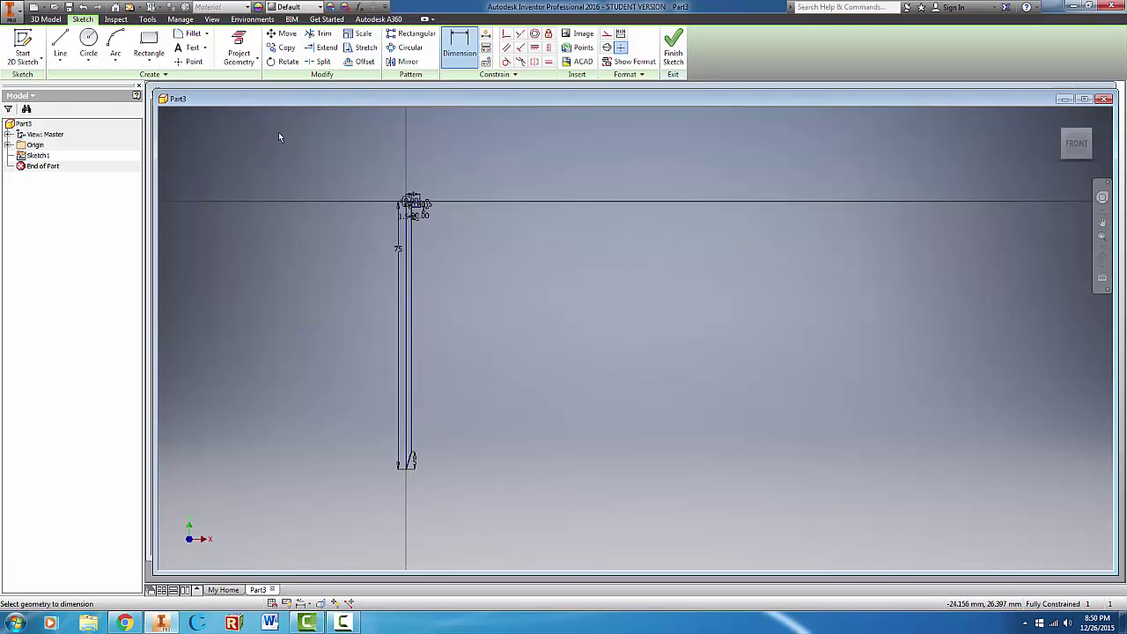
Switch the ribbon to the 3D Model feature tools
left_click(51, 19)
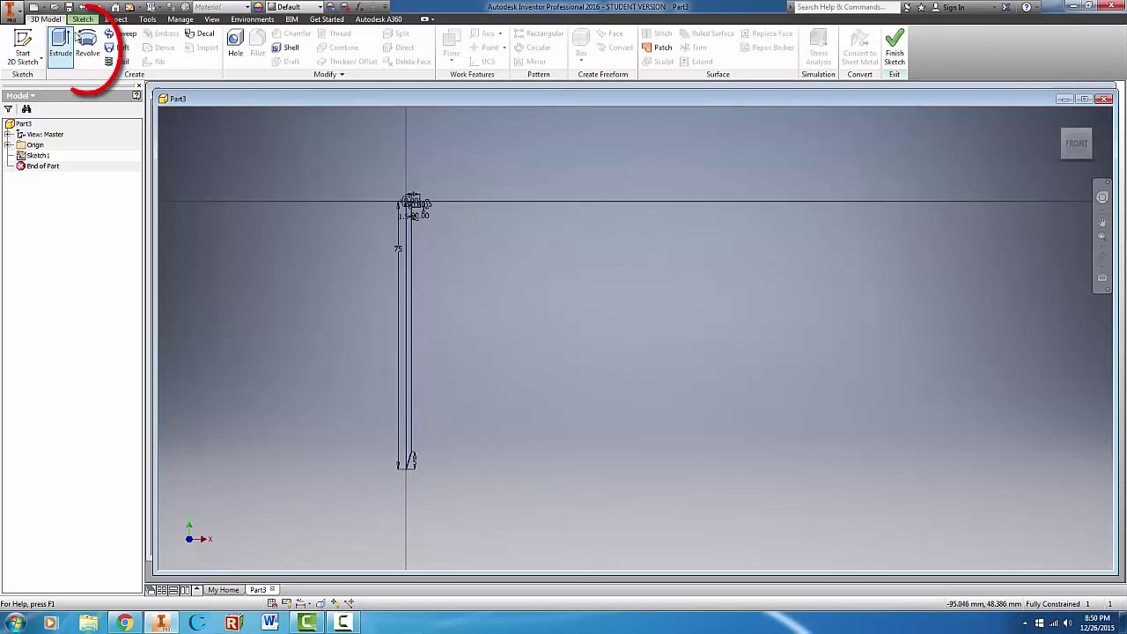
Start a Revolve using the vertical line as the axis and orbit the preview
left_click(87, 48)
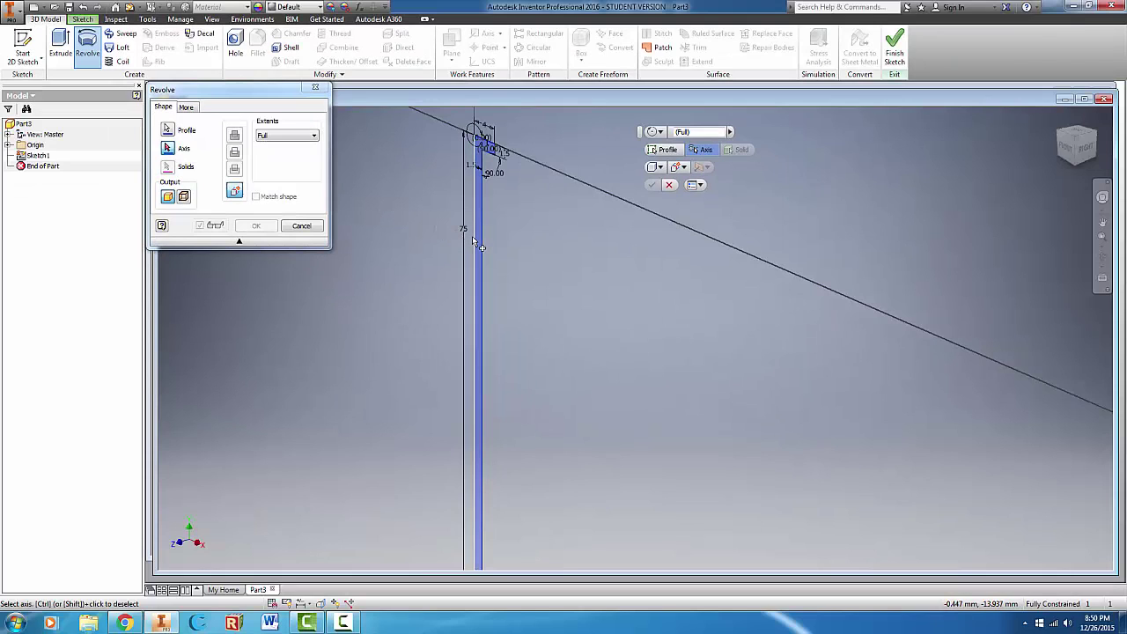
left_click(472, 238)
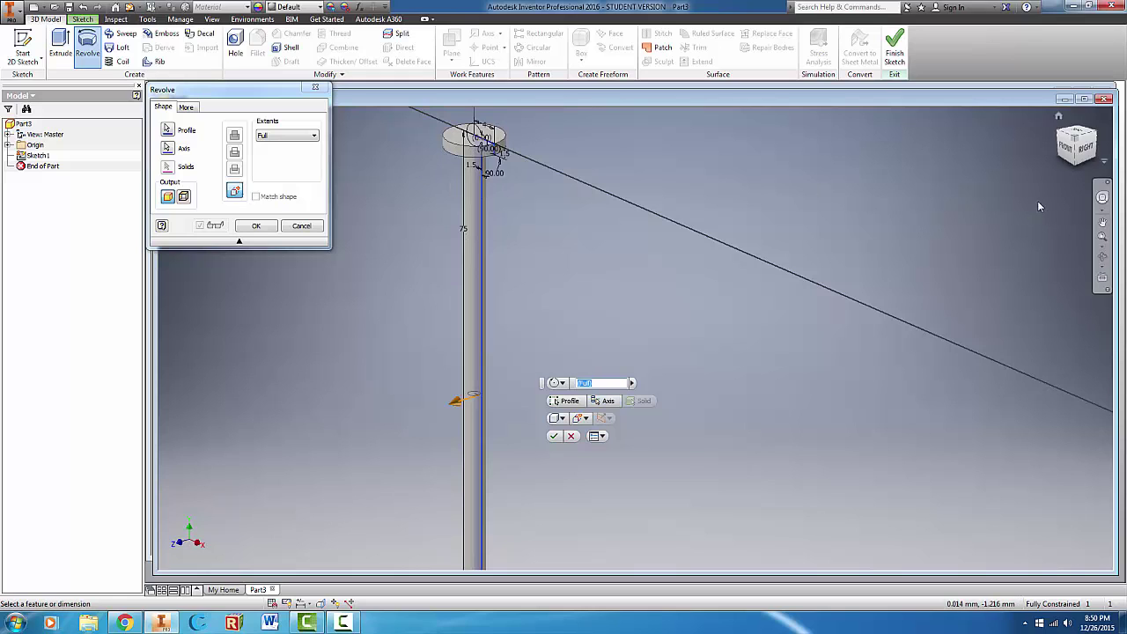
left_click(1103, 222)
middle_click_drag(458, 401, 480, 405, "shift")
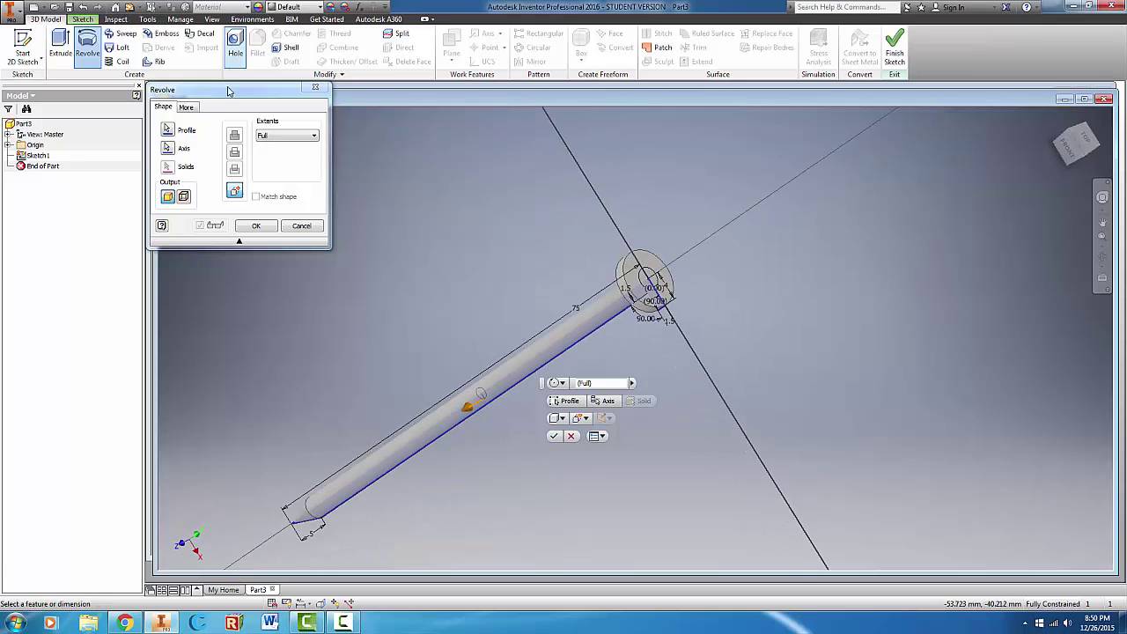
Try a 360° Angle extent, then set Extents to Full and create Revolution1
left_click(308, 137)
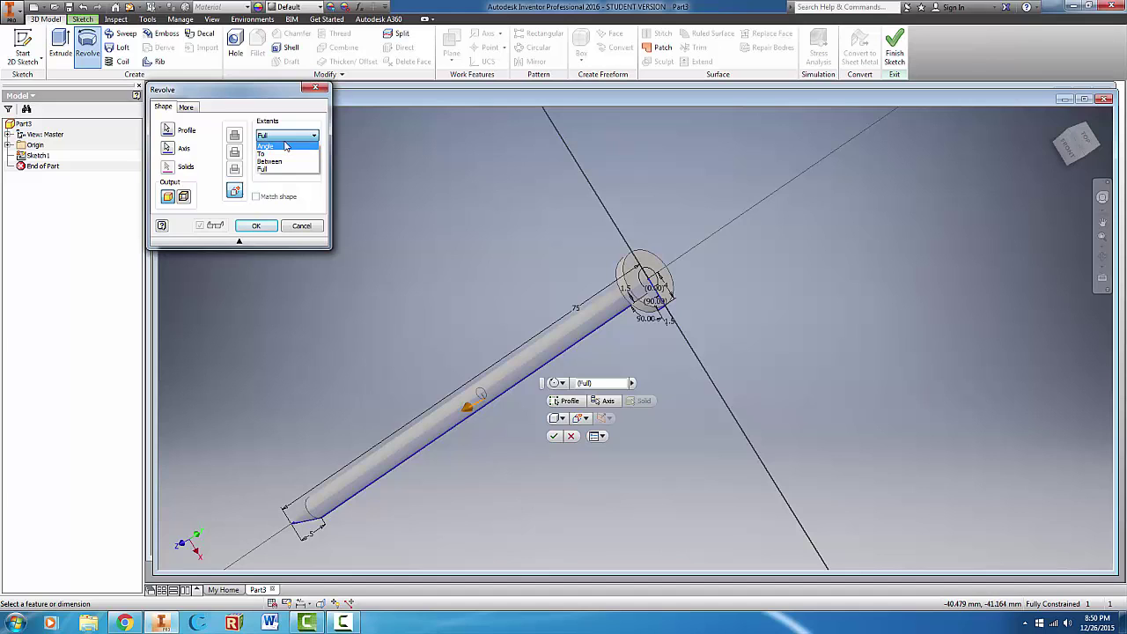
left_click(285, 151)
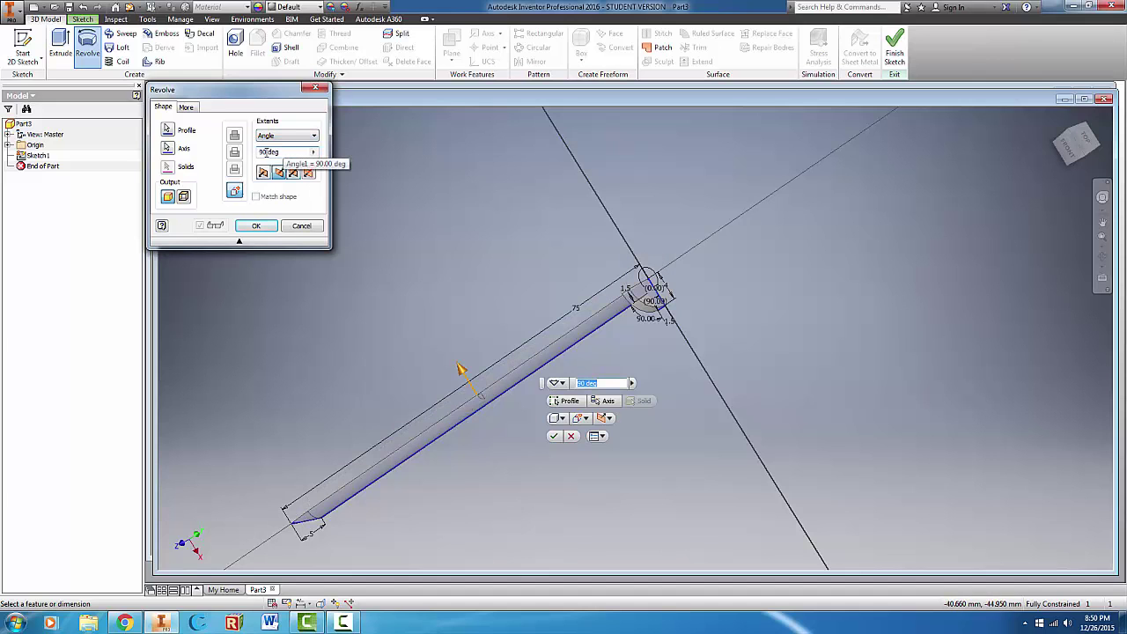
mouse_move(1083, 137)
left_mouse_down()
mouse_move(1067, 148)
mouse_move(1095, 132)
mouse_move(1080, 141)
left_mouse_up()
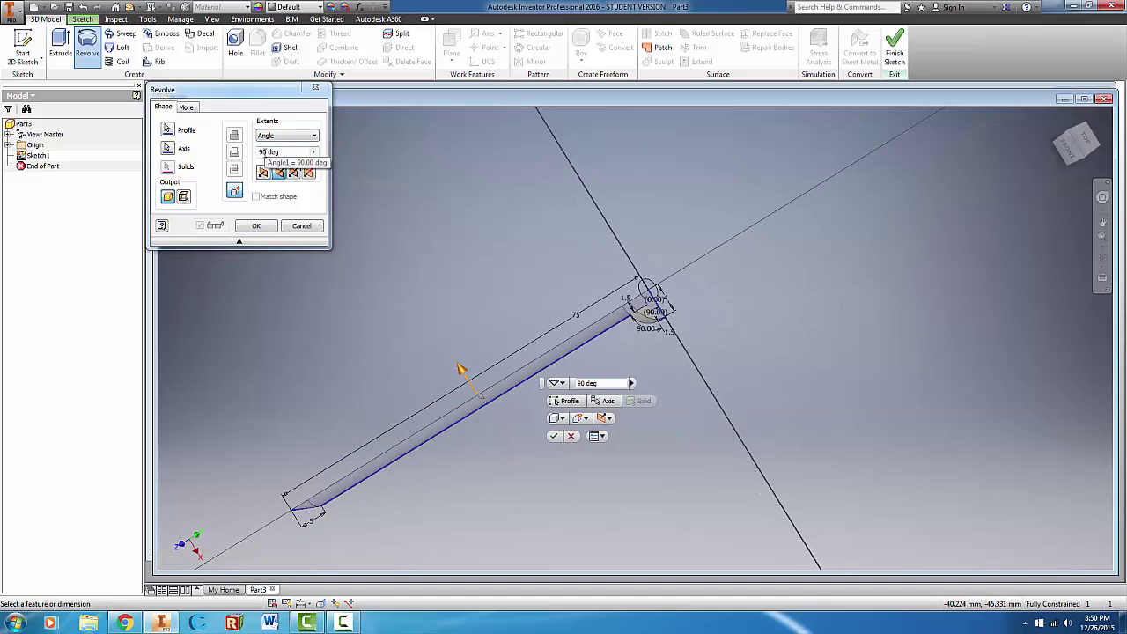
left_click(266, 154)
double_click(266, 155)
type("36")
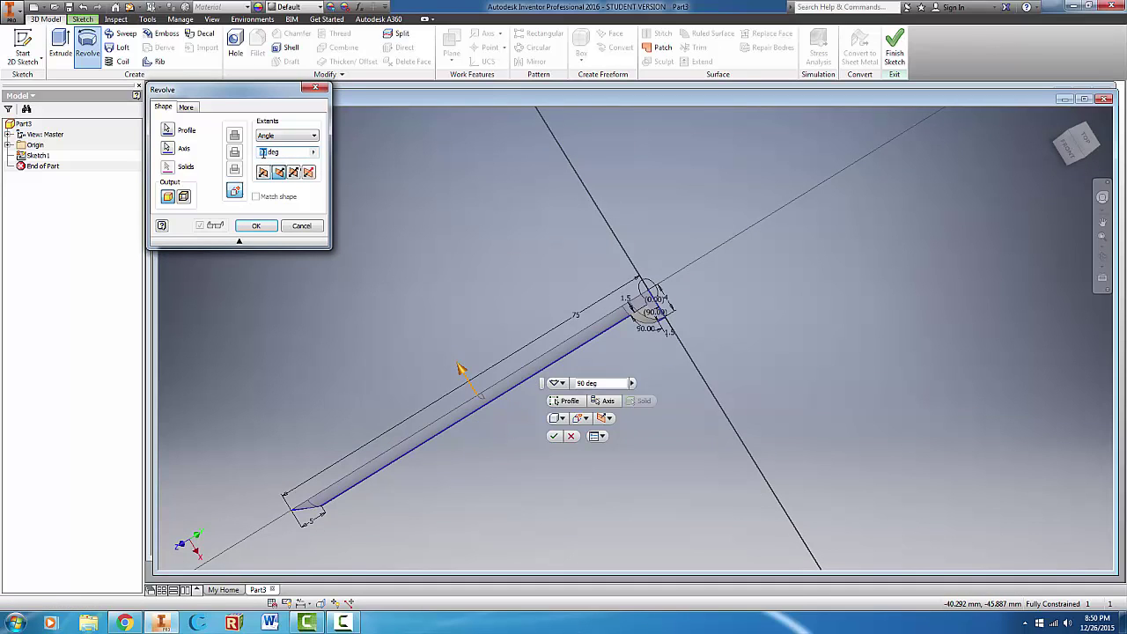
type("0")
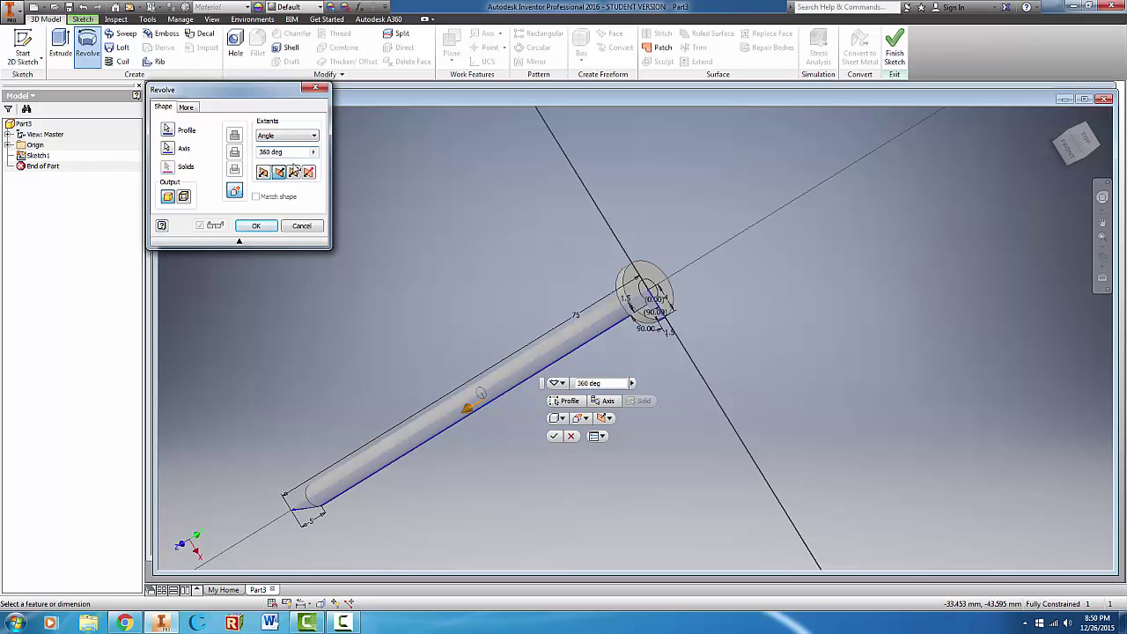
left_click(298, 138)
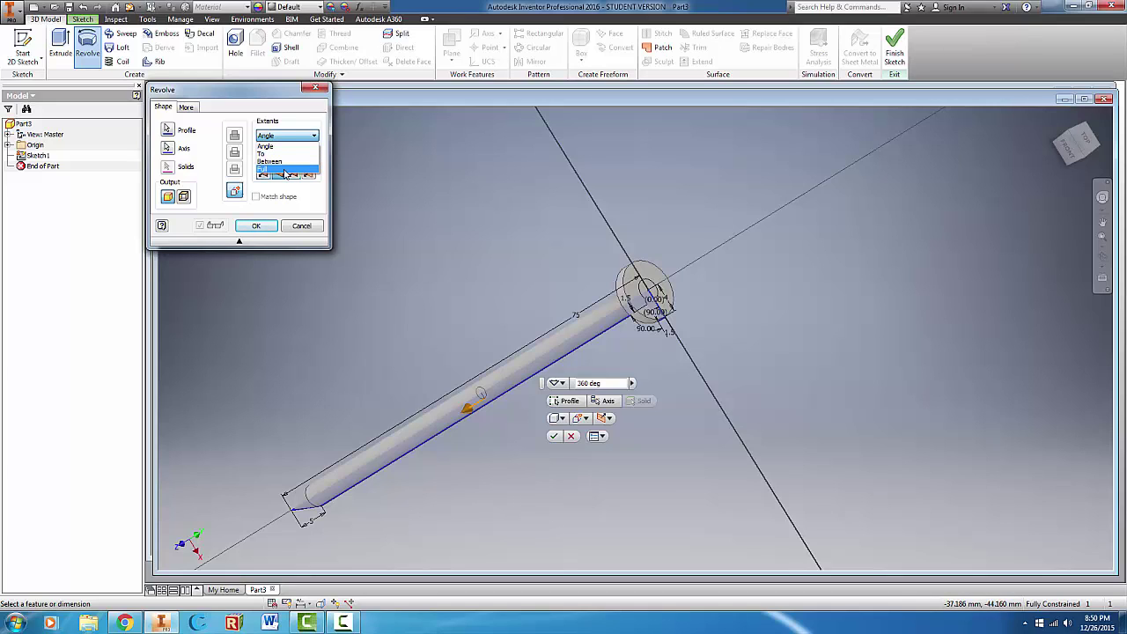
left_click(286, 170)
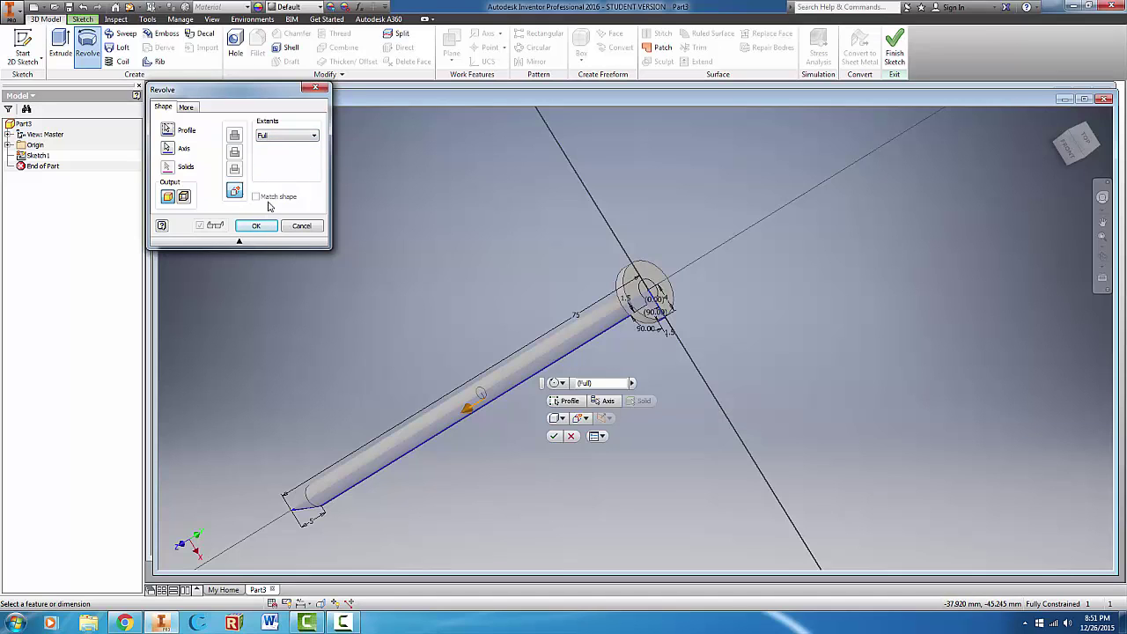
left_click(256, 226)
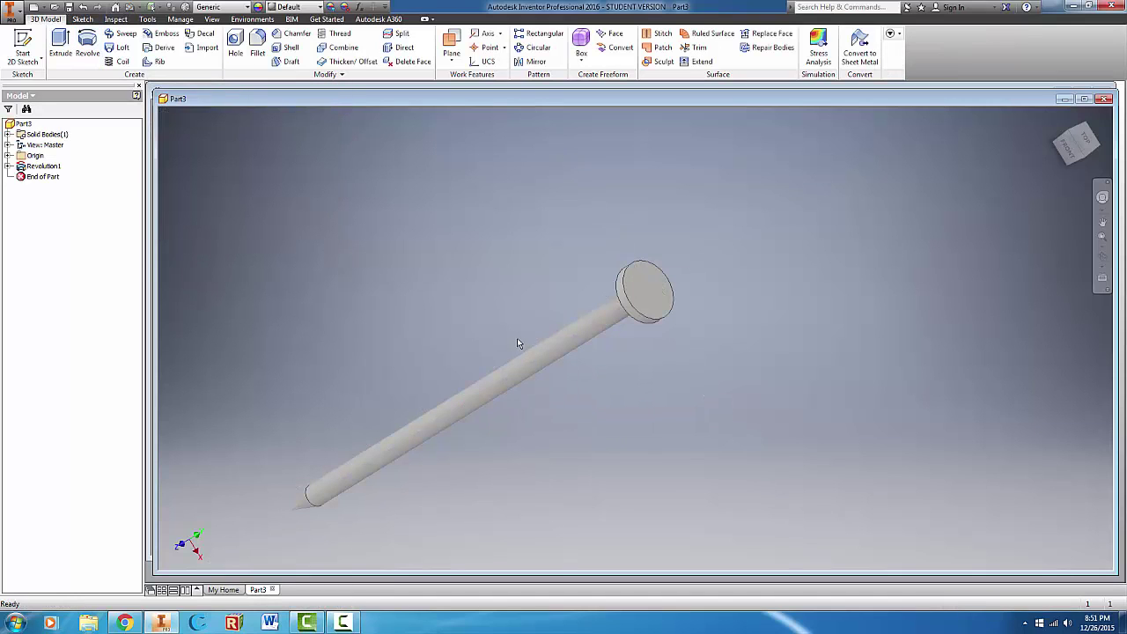
Expand Revolution1 to reveal Sketch1 and orbit the nail to show its pointed tip
left_click(8, 167)
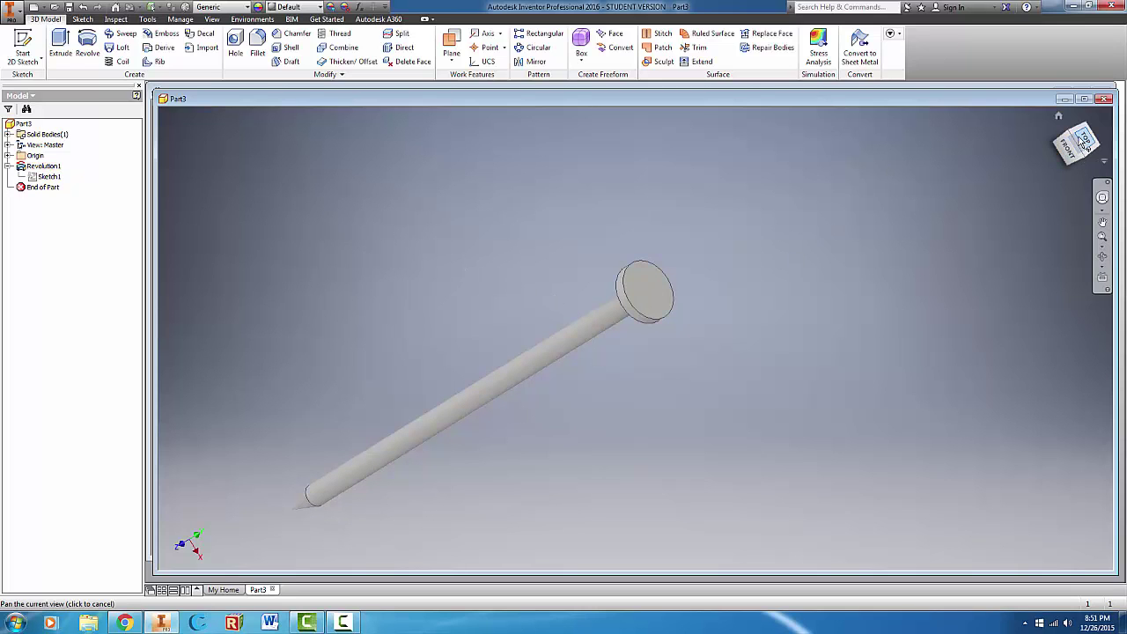
mouse_move(469, 400)
middle_mouse_down("shift")
mouse_move(528, 379)
mouse_move(554, 423)
mouse_move(590, 401)
mouse_move(721, 404)
middle_mouse_up("shift")
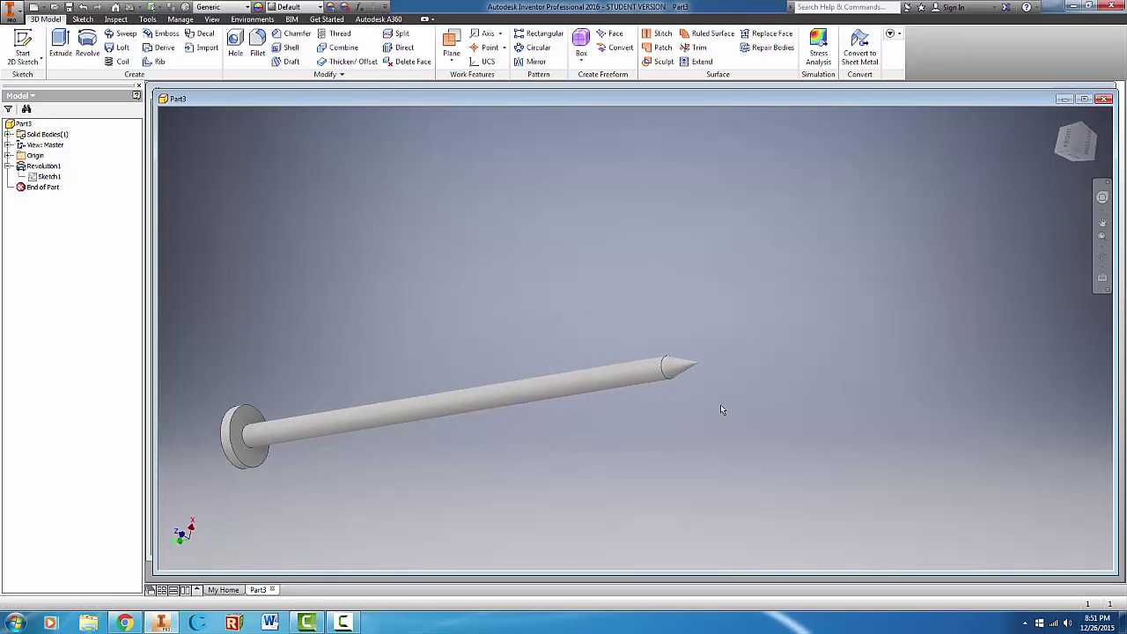
middle_click_drag(341, 523, 477, 429)
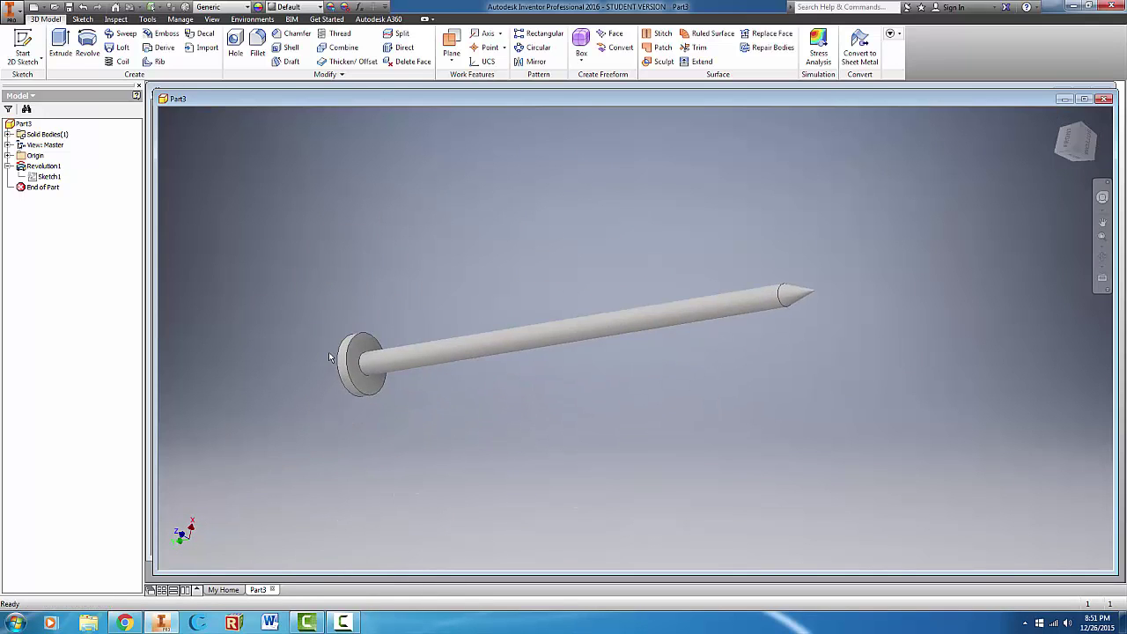
scroll(330, 357, "up", 3)
scroll(772, 397, "down", 3)
middle_click_drag(772, 397, 549, 393)
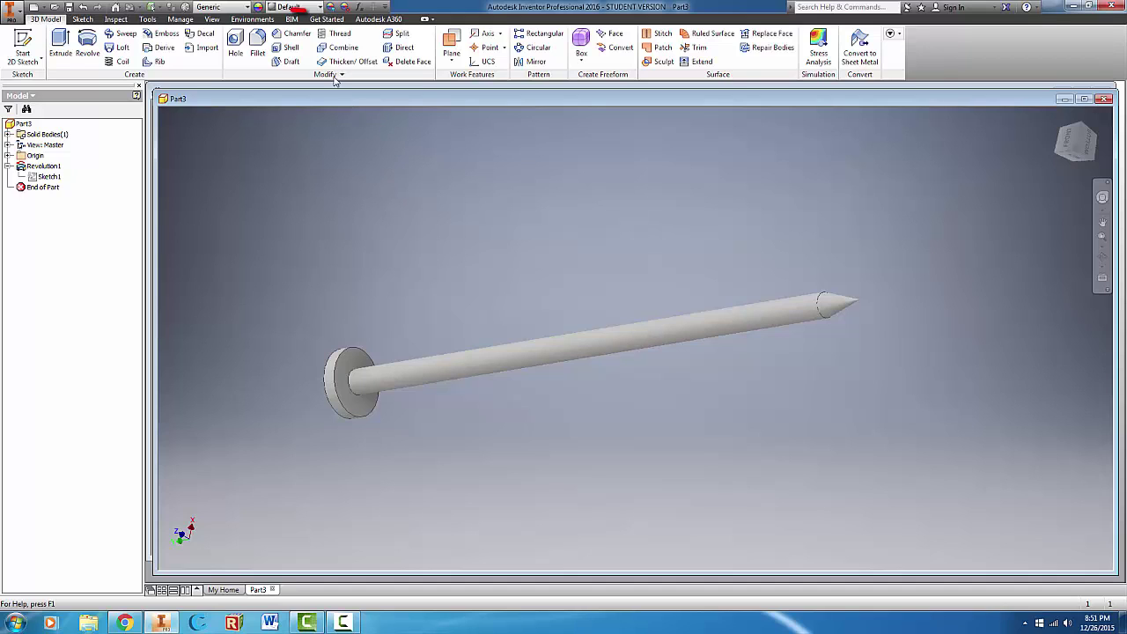
Chamfer the shank-to-head edge of the nail with a 0.75 mm distance
left_click(291, 36)
scroll(326, 337, "up", 4)
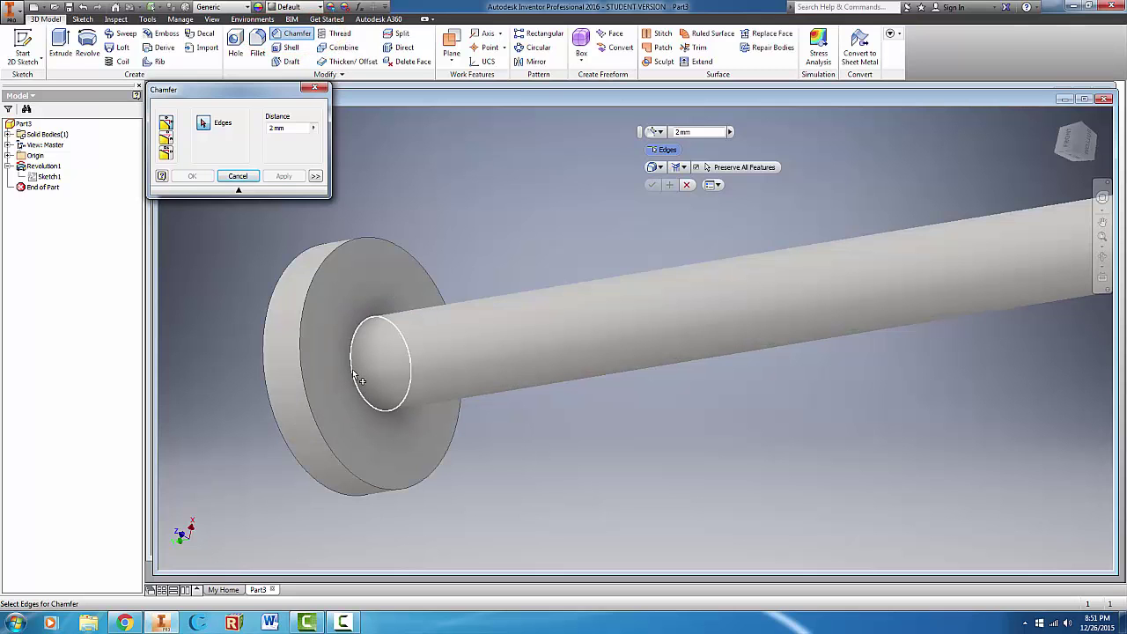
left_click(359, 383)
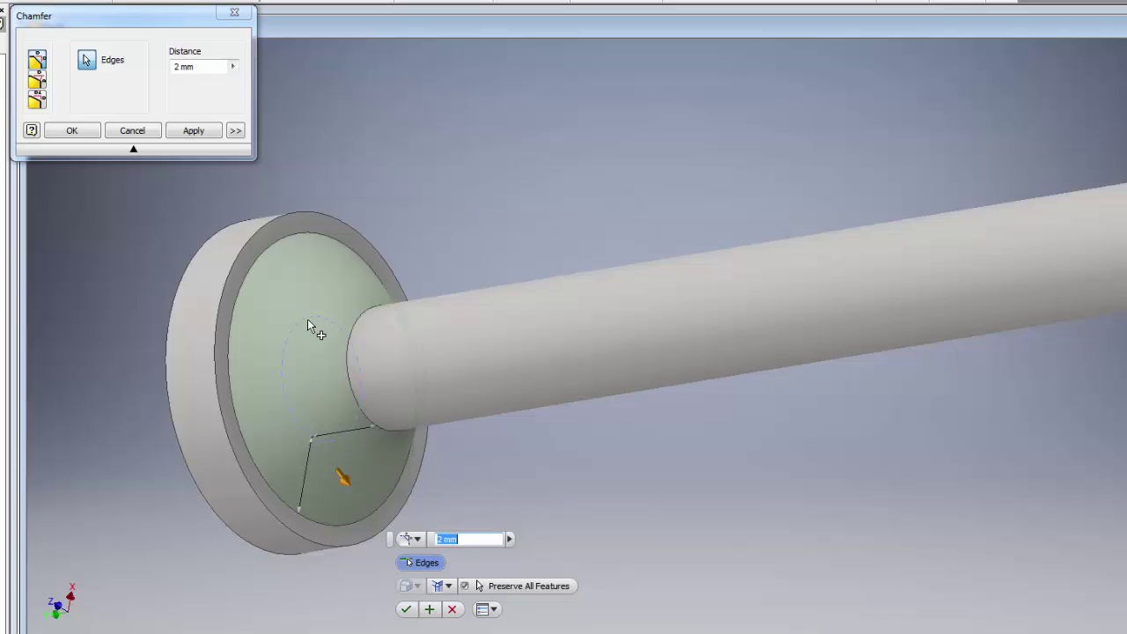
key("BackSpace")
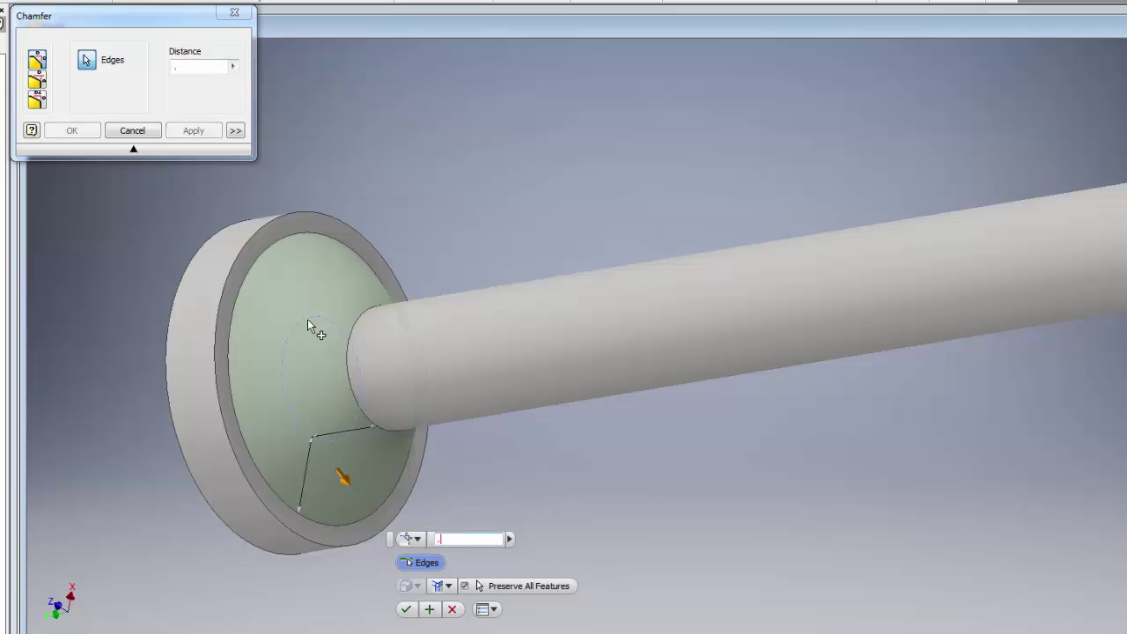
type(".5")
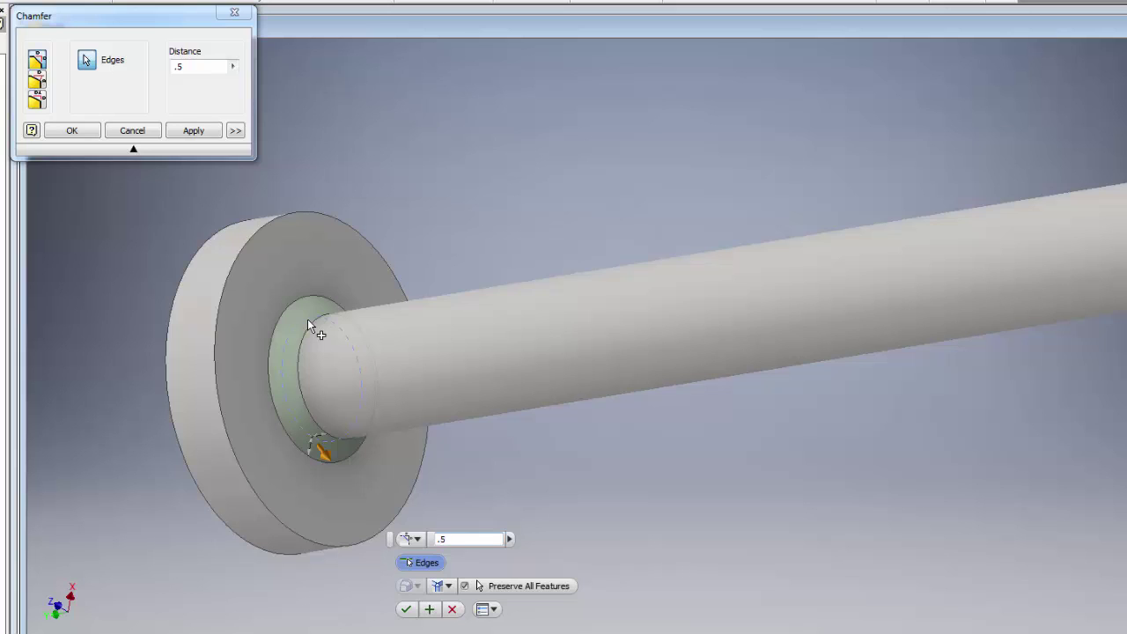
key("BackSpace")
type("75")
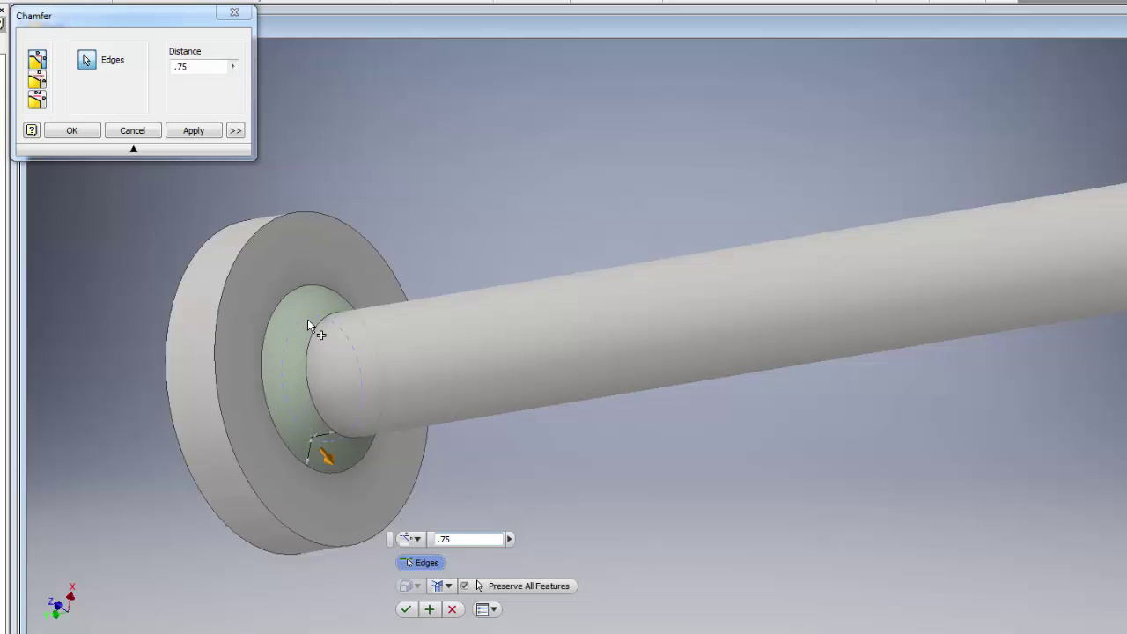
left_click(404, 610)
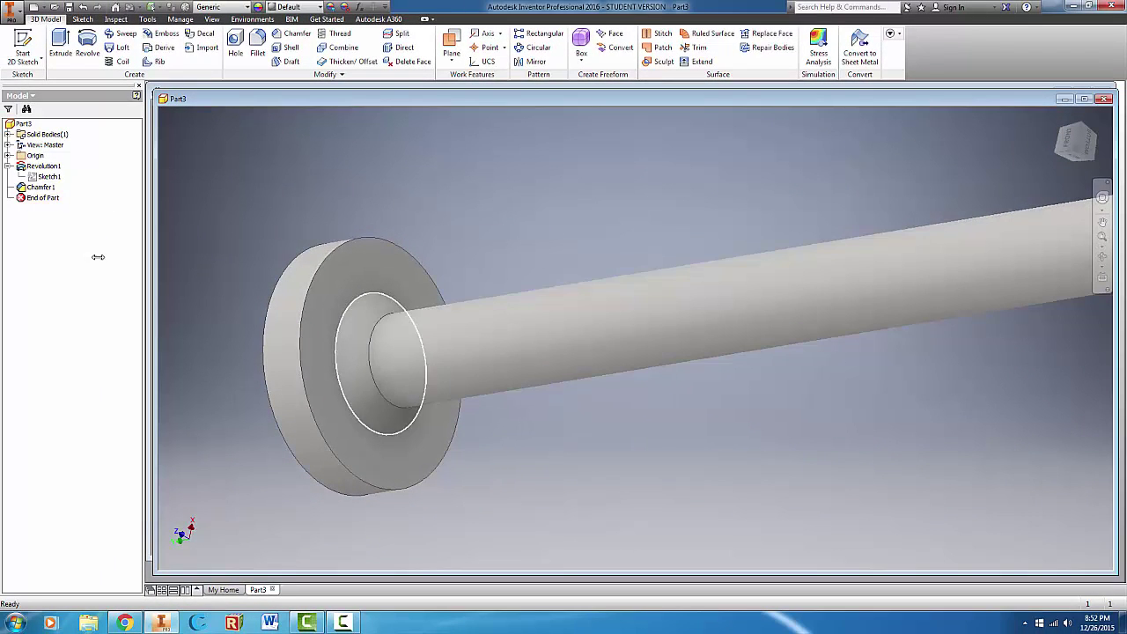
left_click(1090, 155)
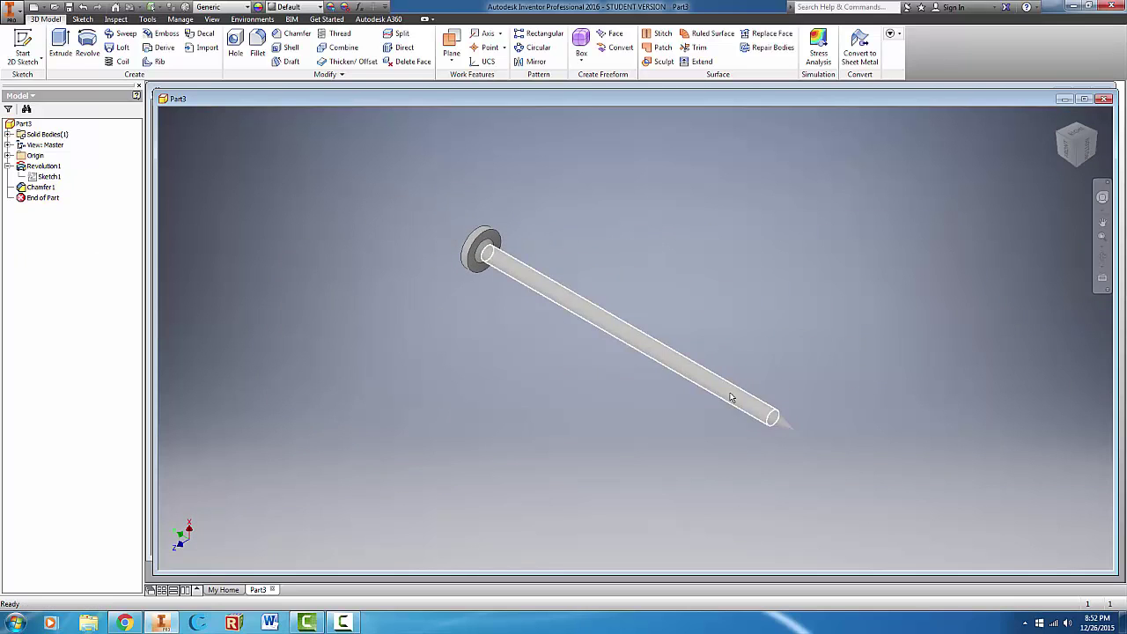
scroll(700, 364, "up", 3)
middle_click_drag(423, 257, 441, 283)
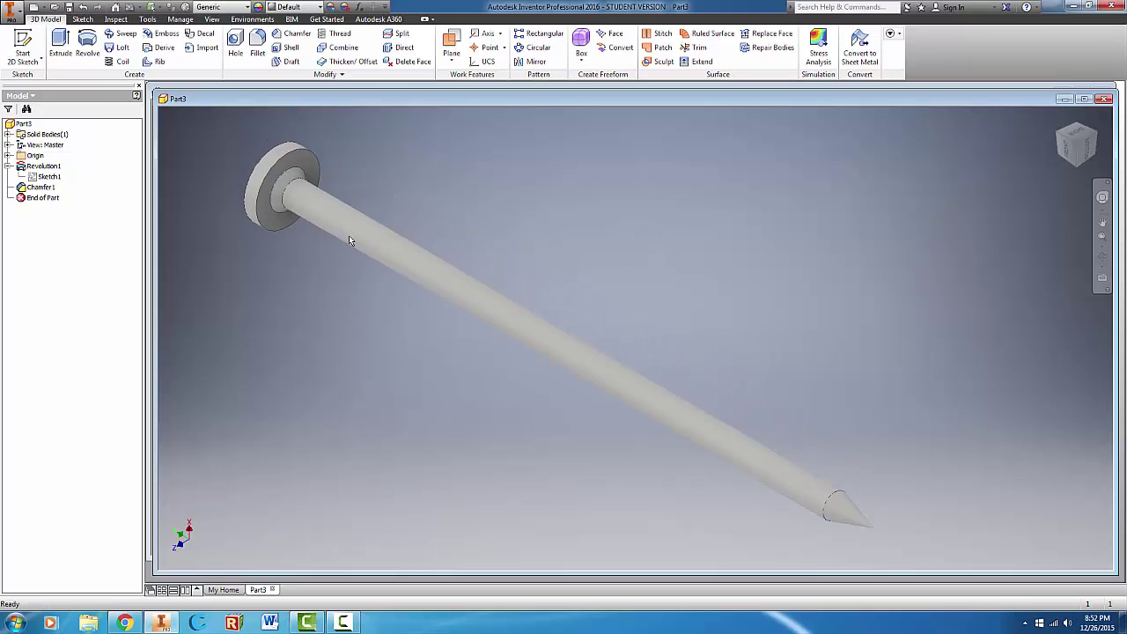
mouse_move(350, 239)
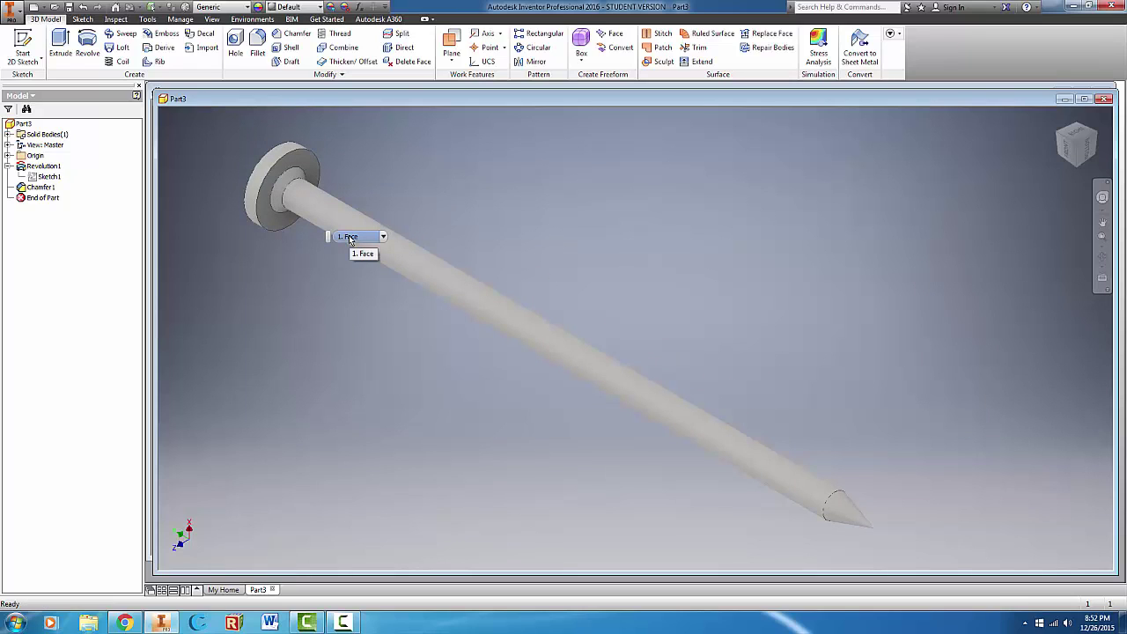